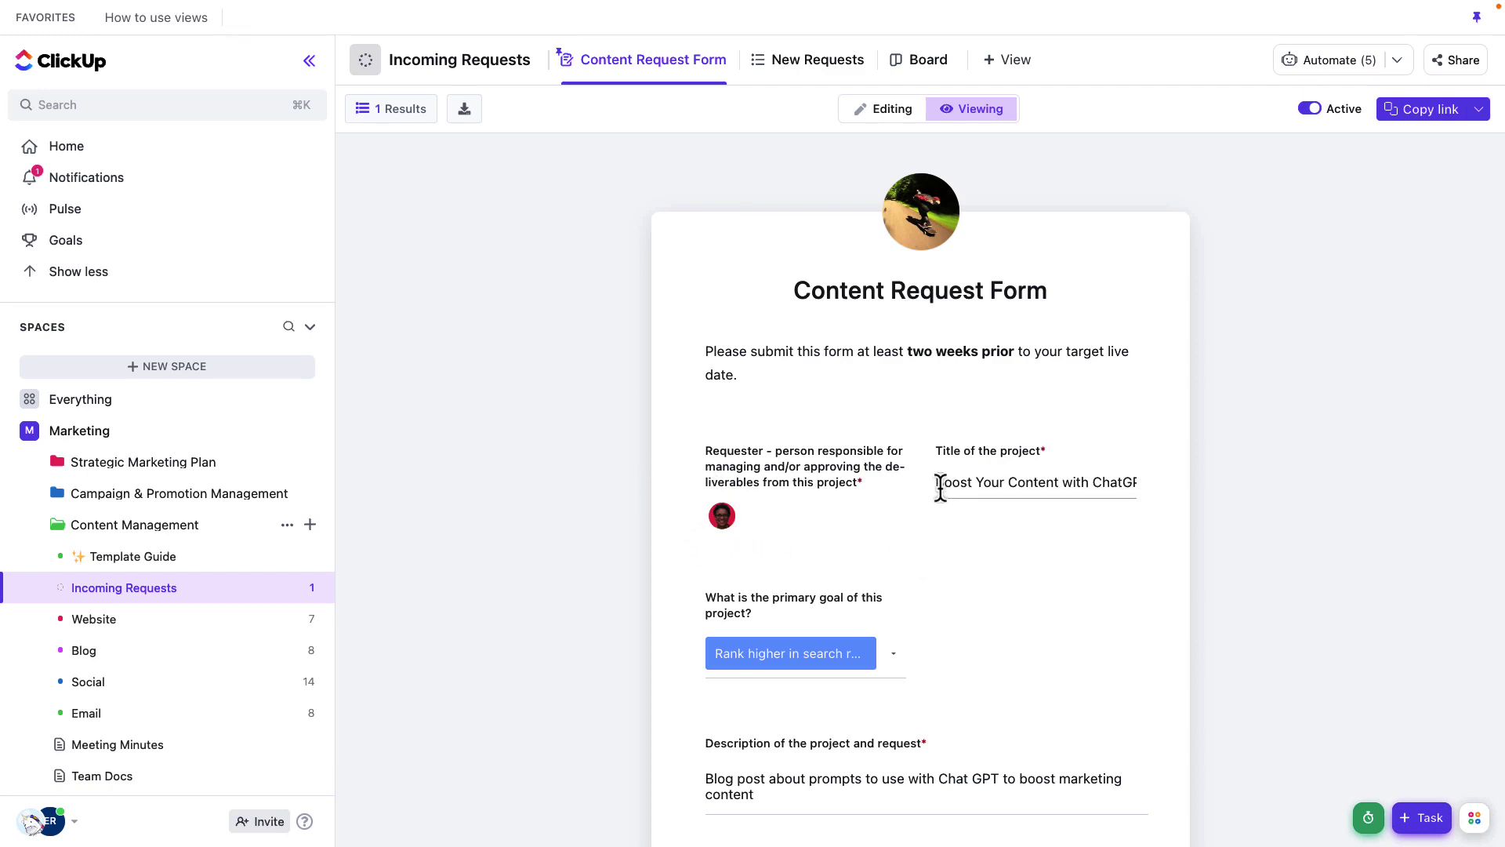
Select and deselect part of the project title, then scroll down the project page
drag(943, 481, 1153, 498)
click(1103, 535)
scroll(971, 526, down, 1)
scroll(971, 525, down, 3)
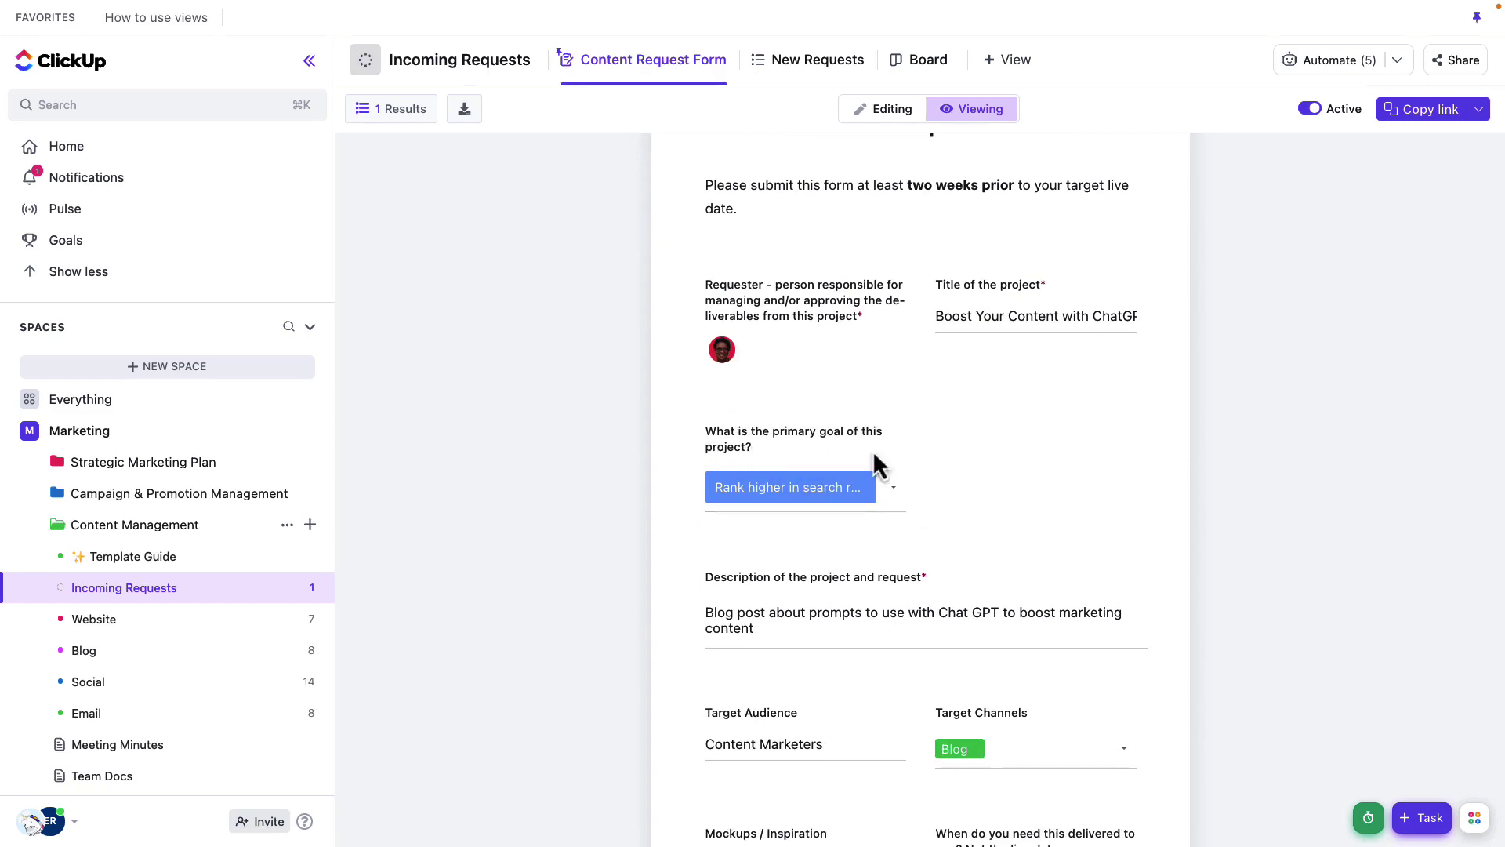
scroll(981, 493, down, 2)
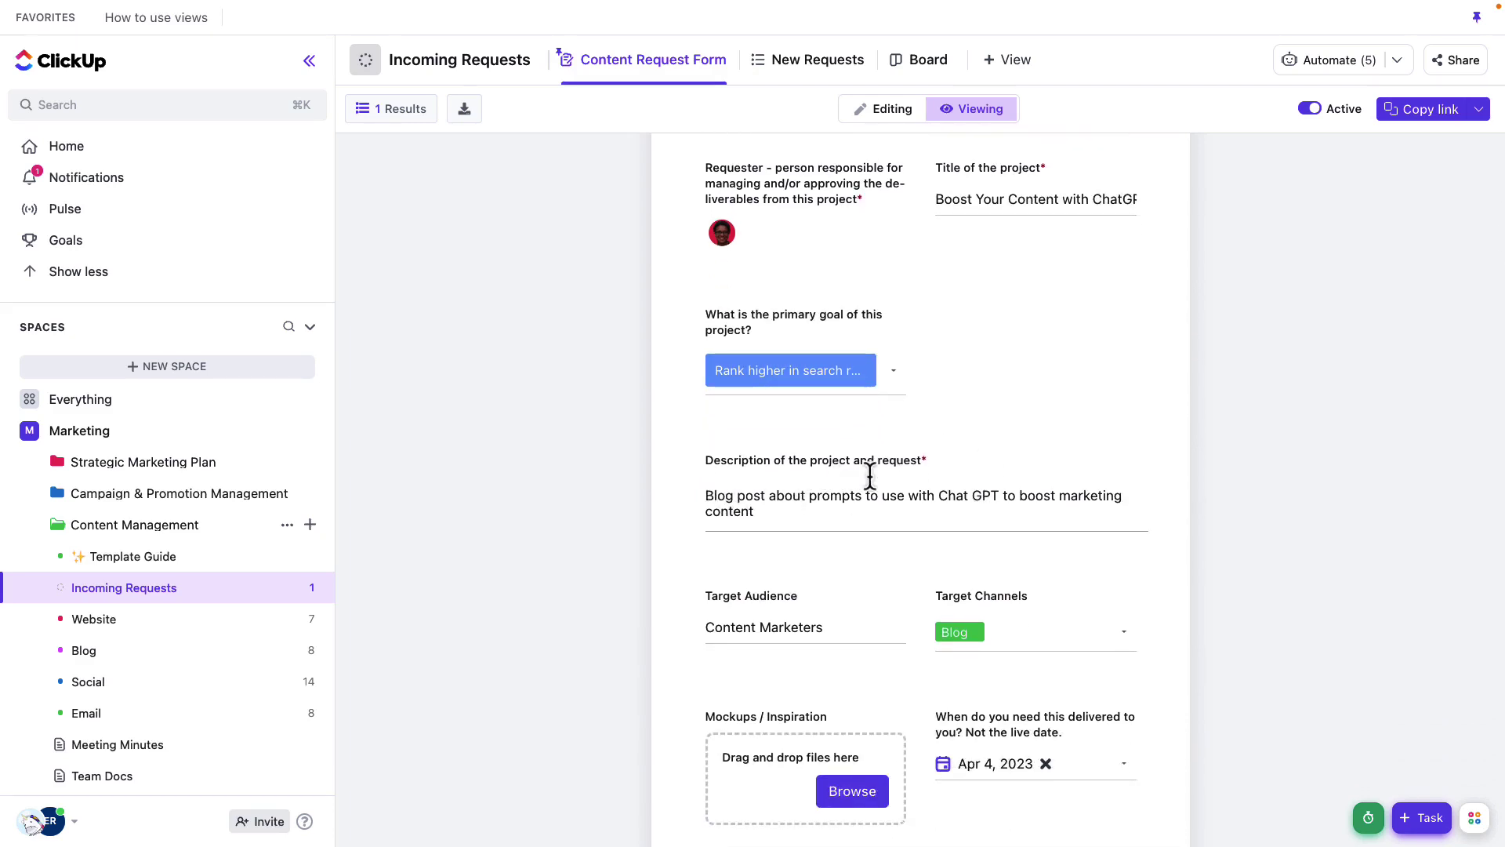
scroll(961, 462, down, 1)
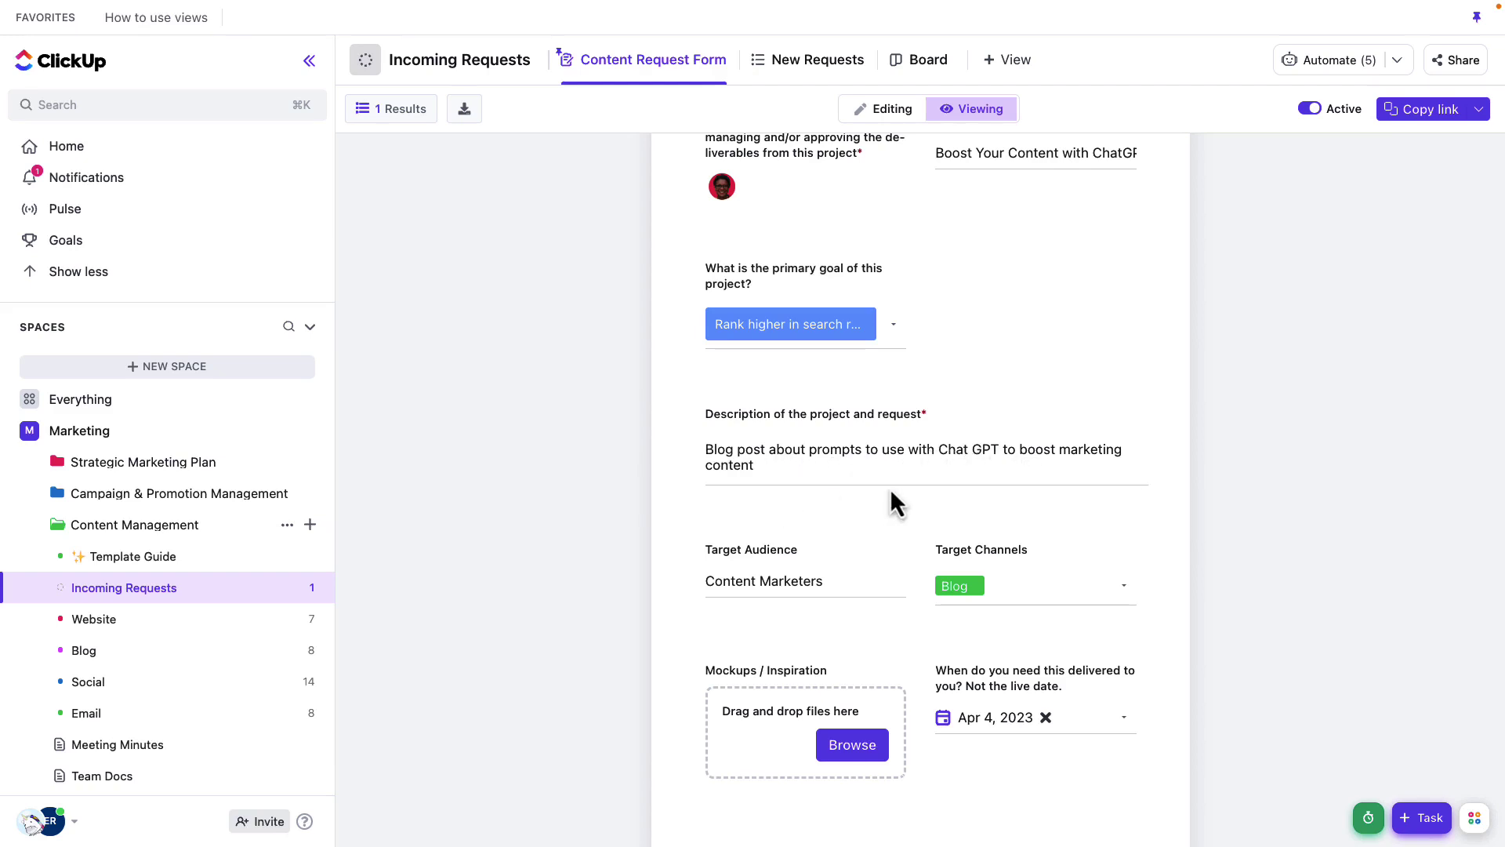
scroll(892, 494, down, 2)
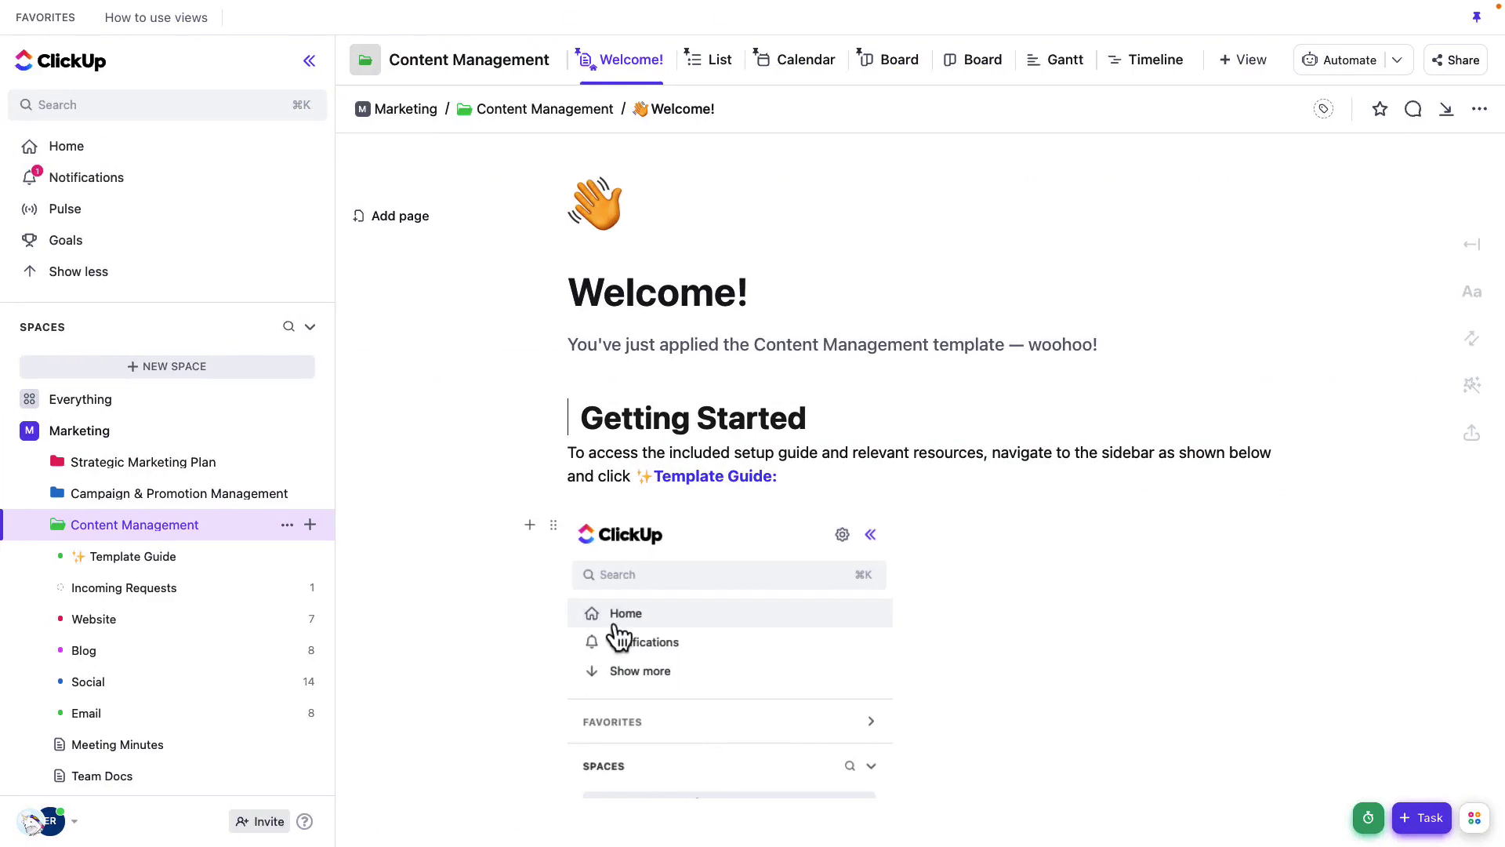
Open Incoming Requests and check the blog request's empty Marketing Task Type choices
click(188, 596)
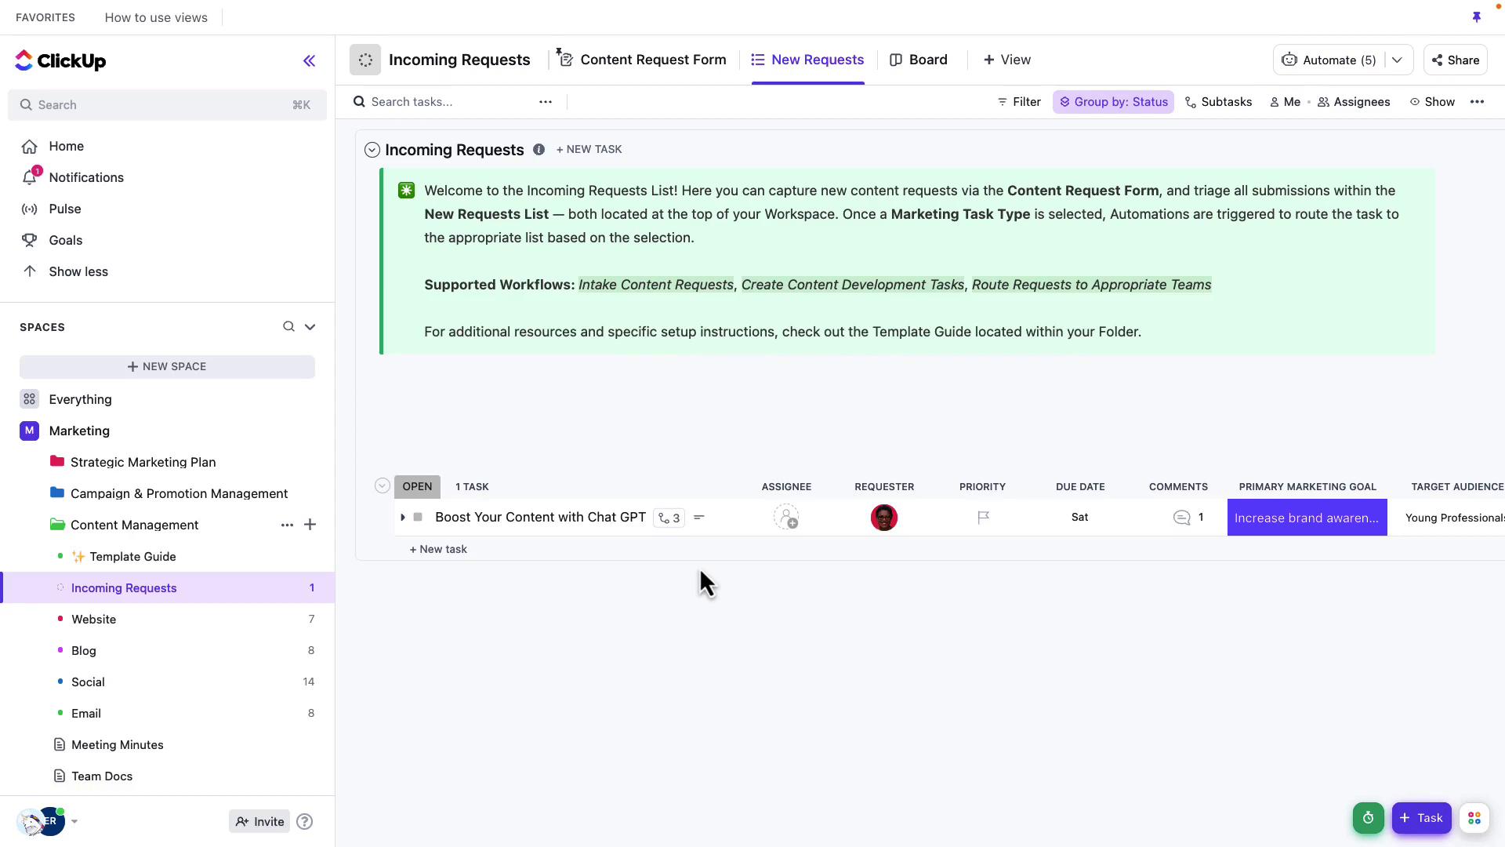
scroll(774, 538, right, 3)
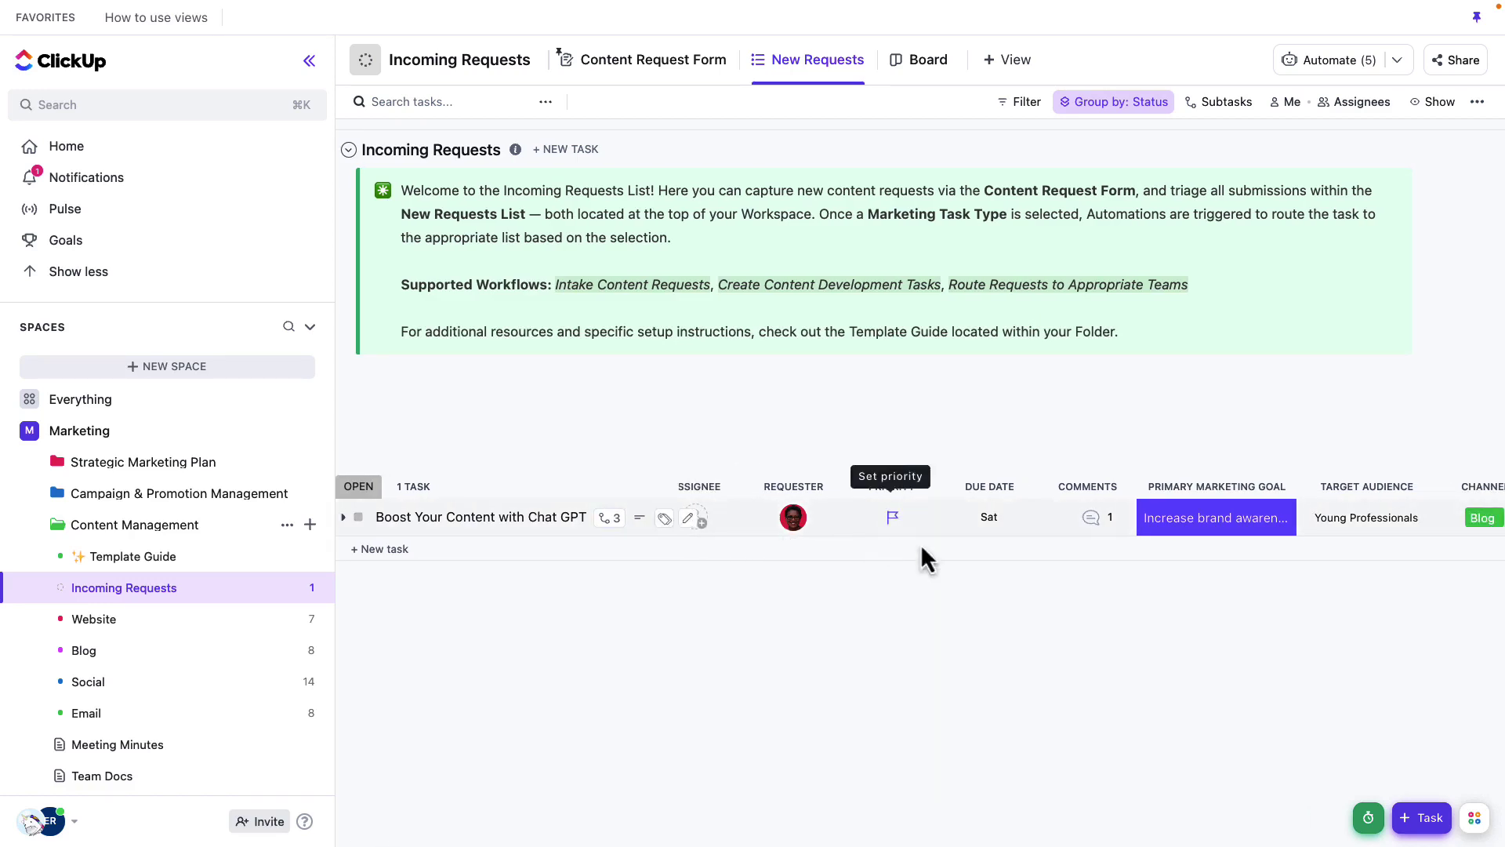
scroll(1002, 541, right, 5)
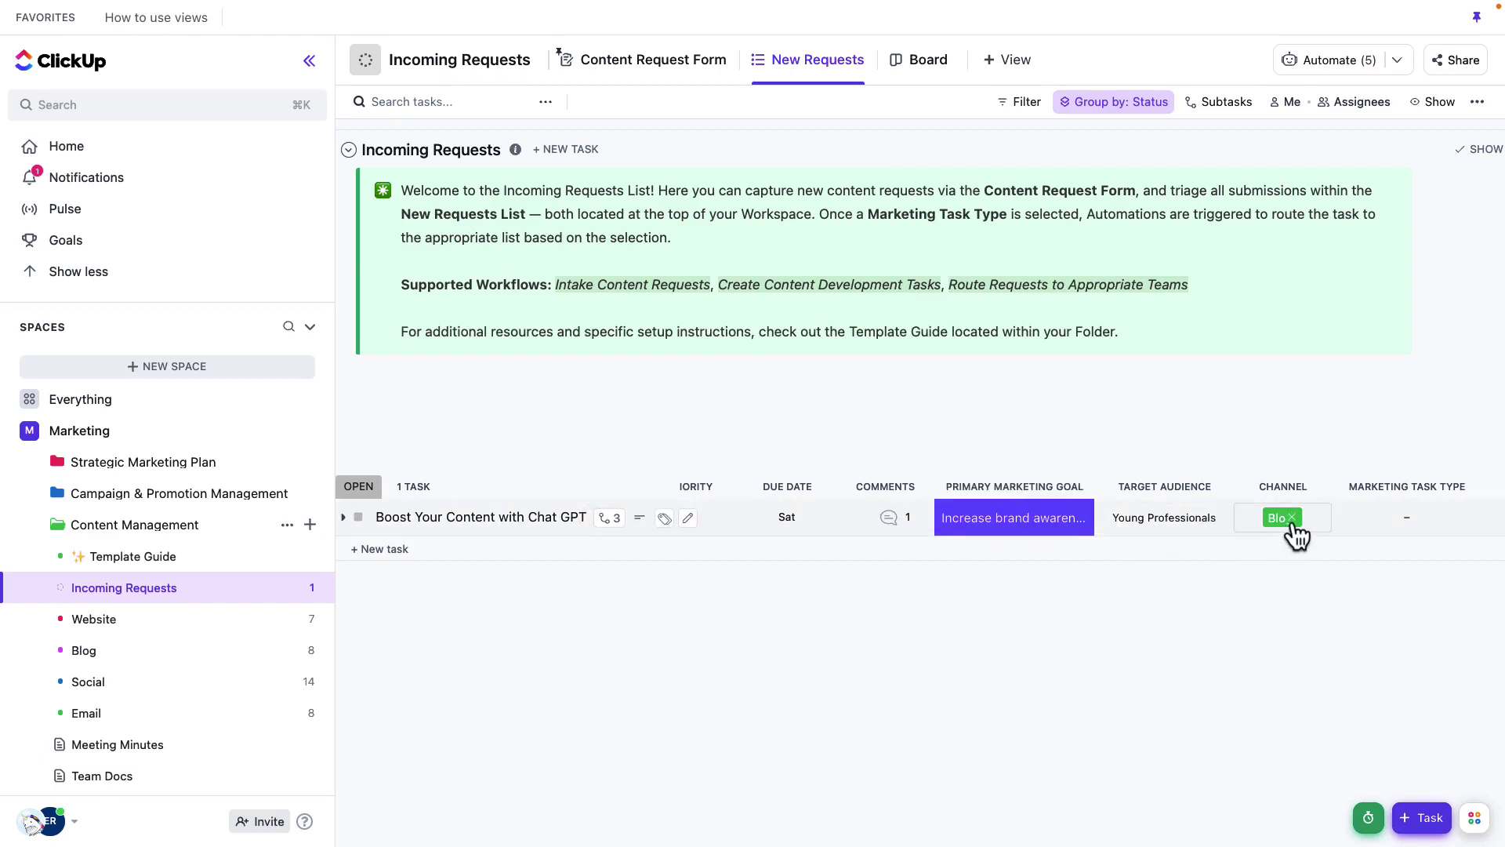
scroll(1286, 529, right, 2)
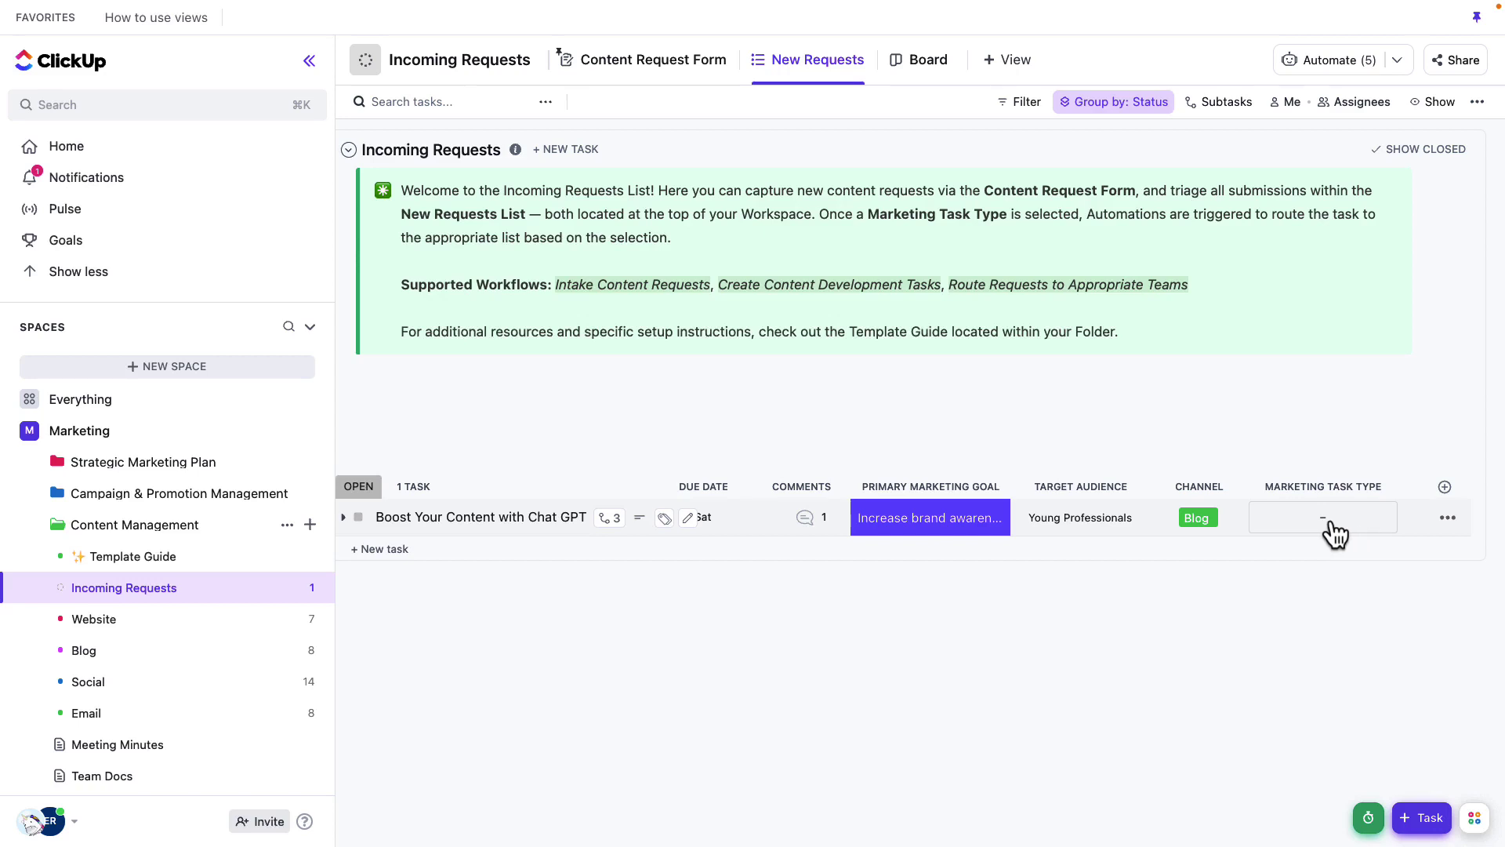
click(1328, 517)
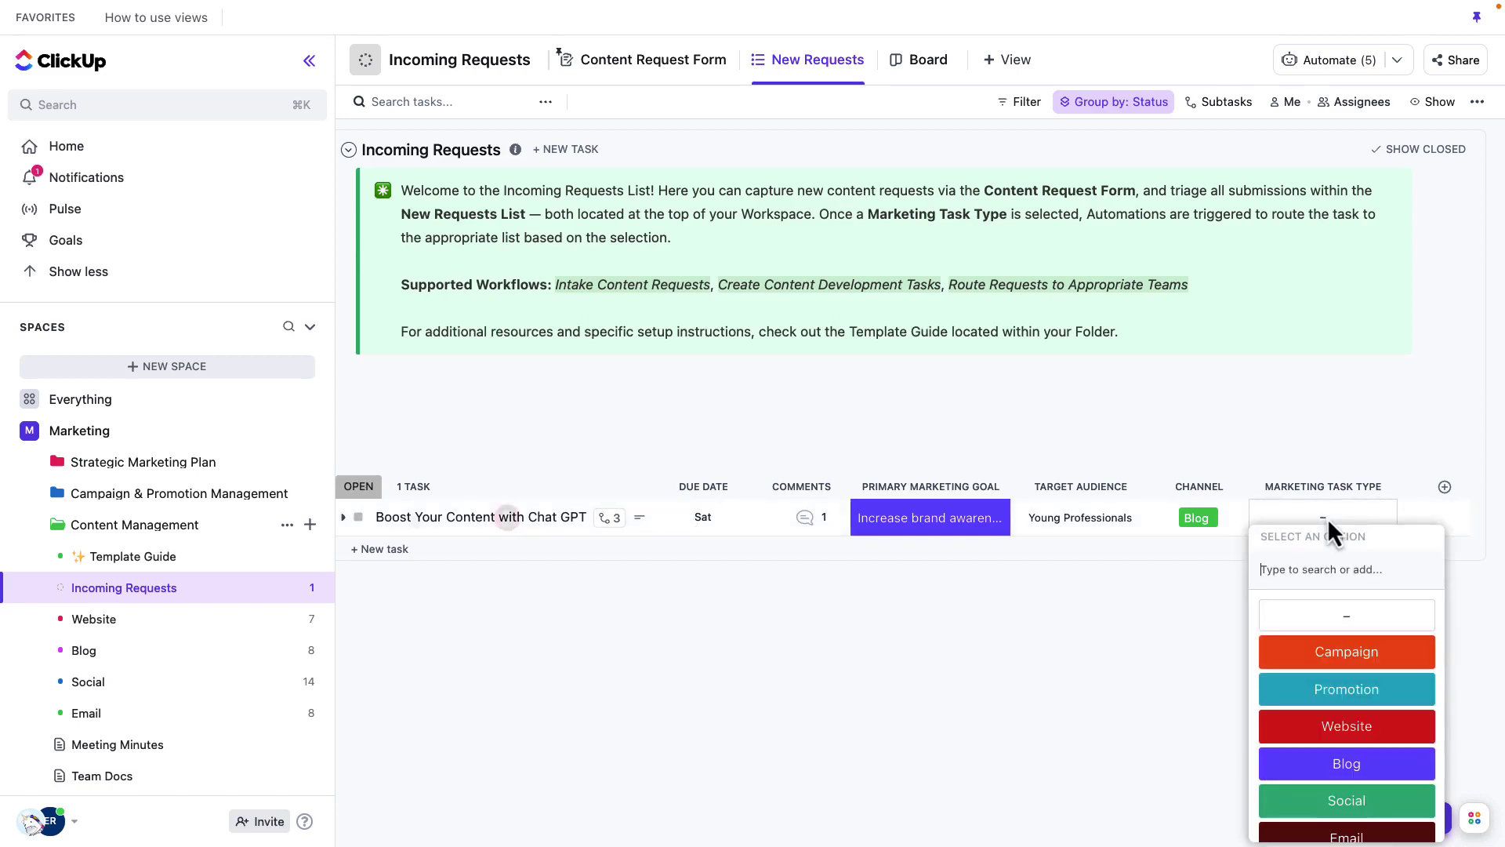
click(1330, 520)
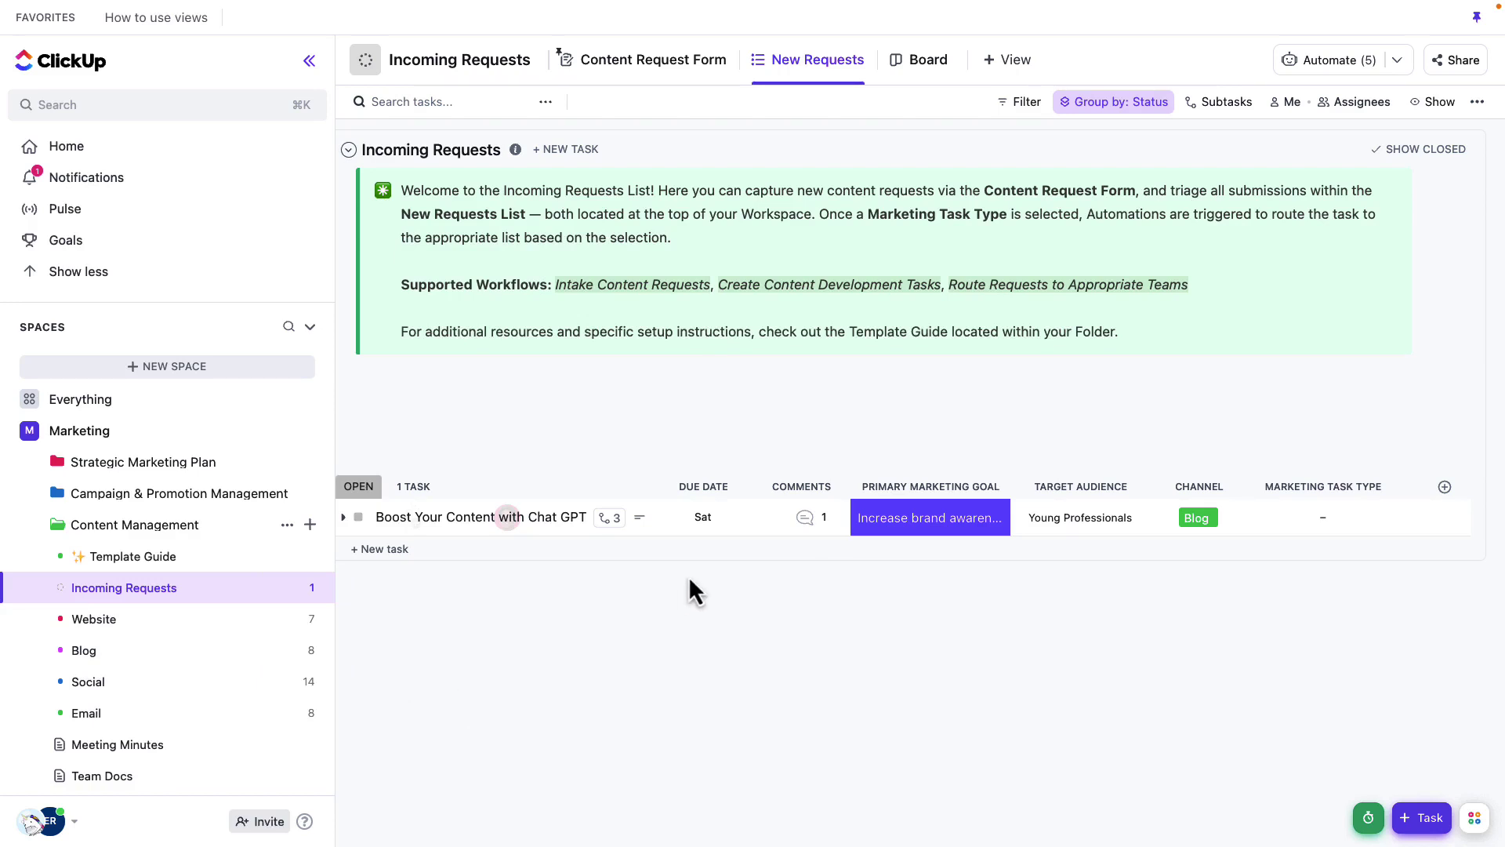
Post the reply "Will do!" on the request's comment thread
click(810, 521)
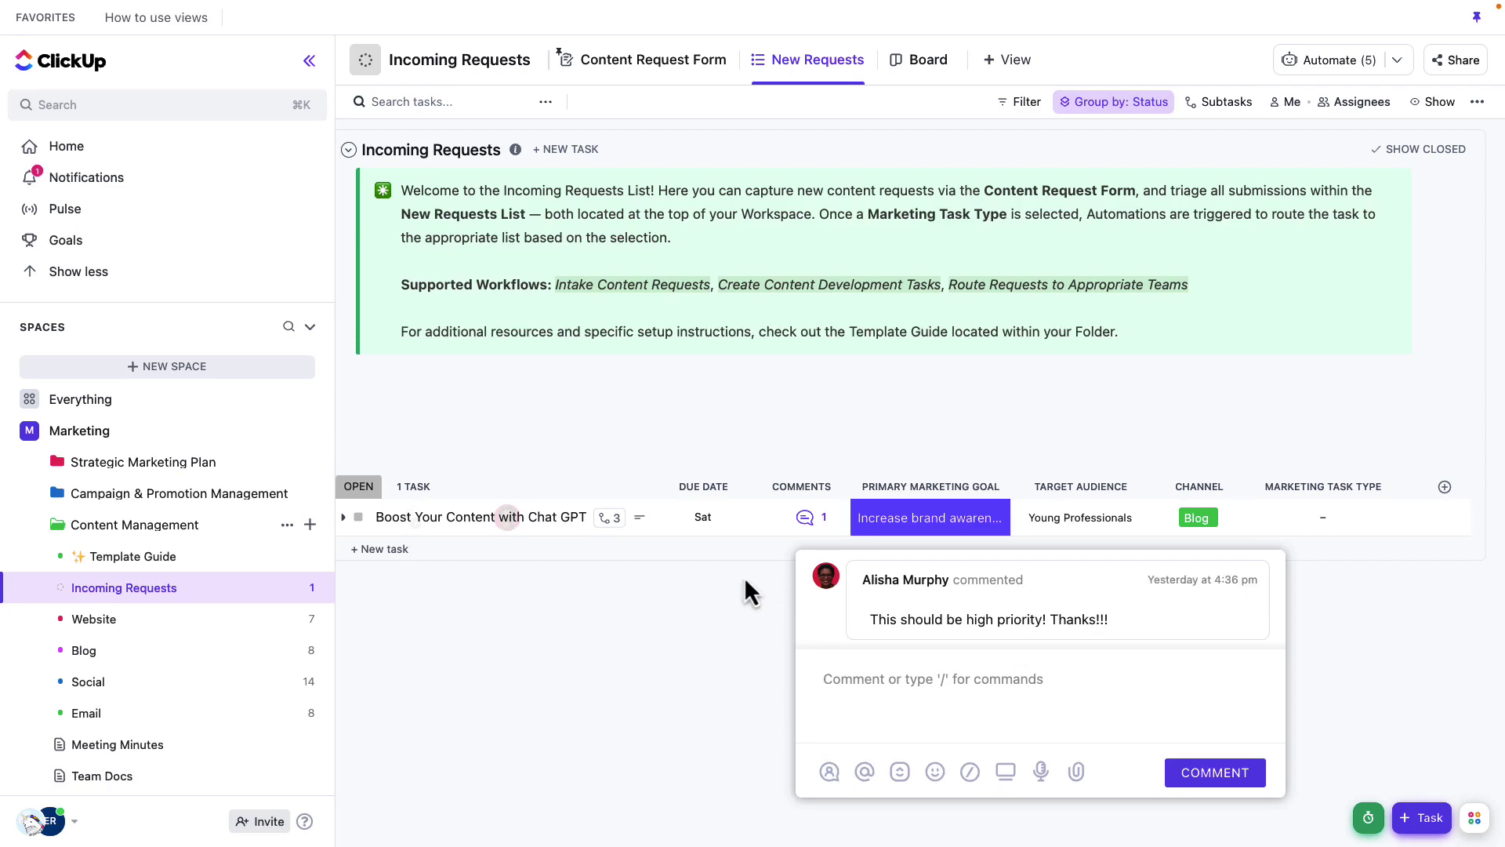
text(Will do!)
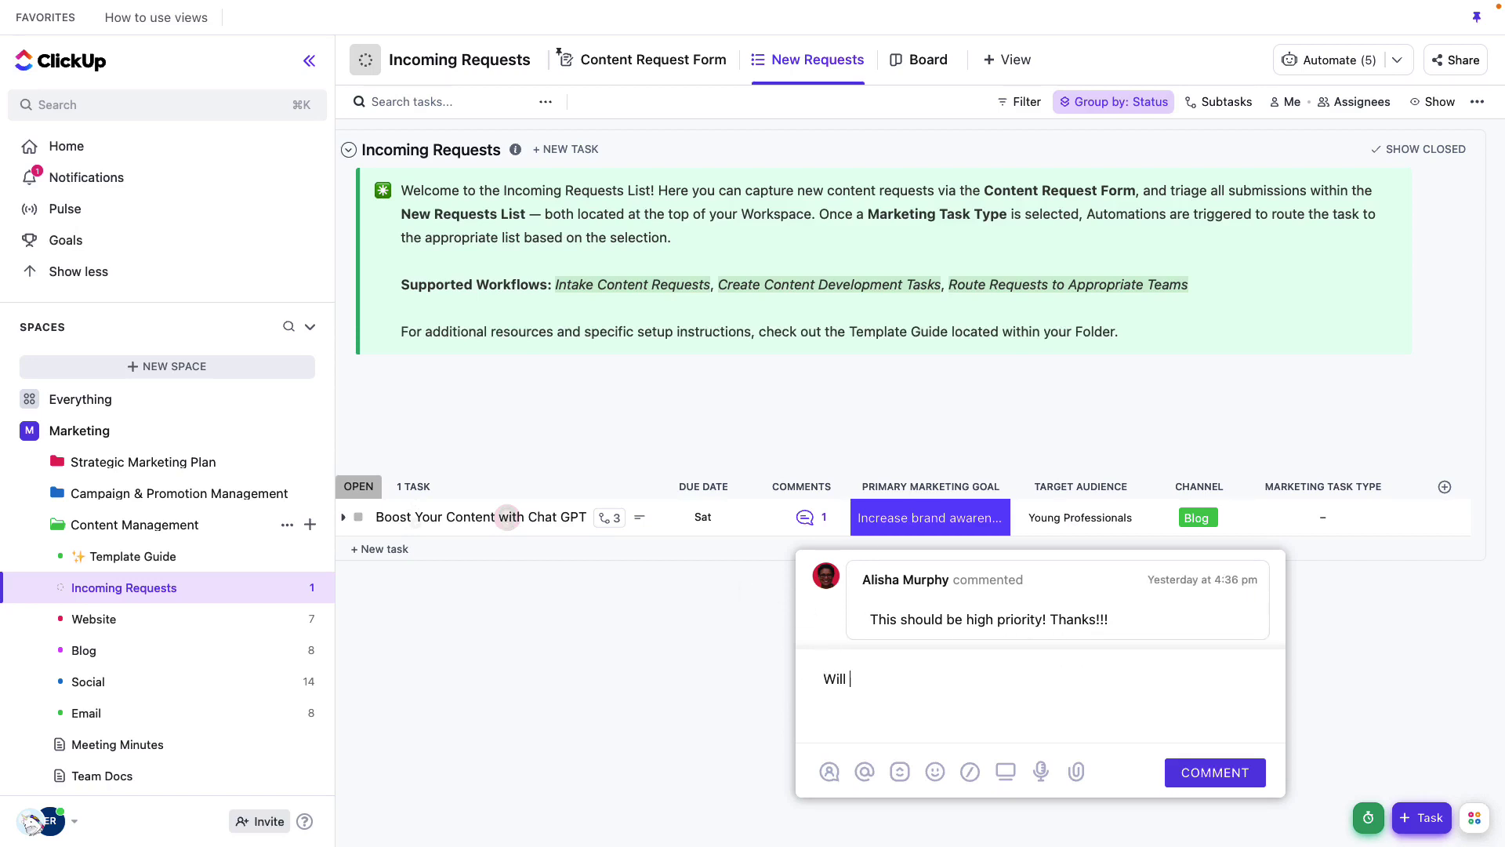
click(1224, 775)
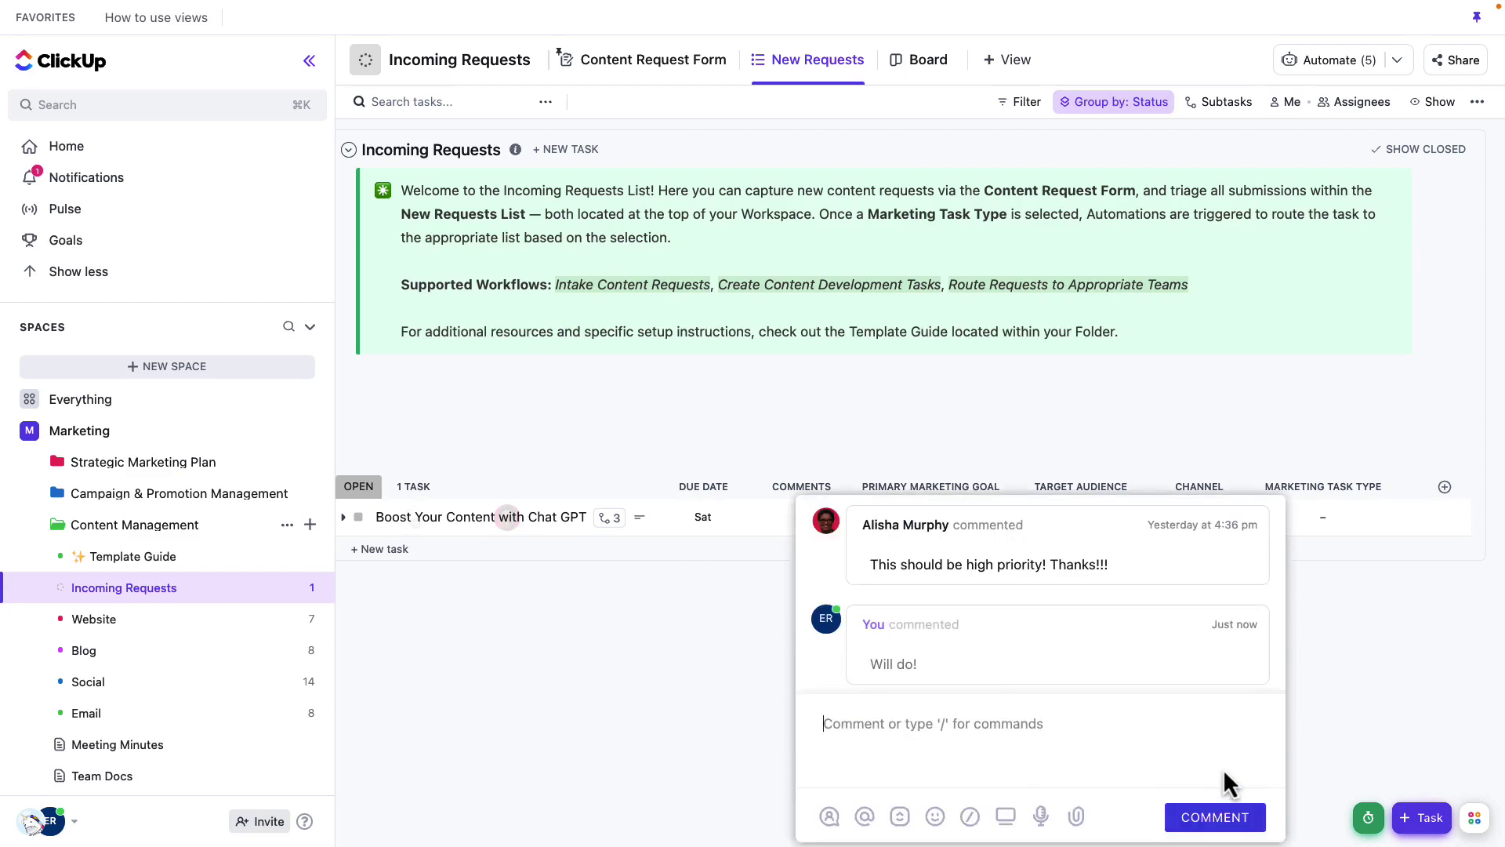
click(690, 709)
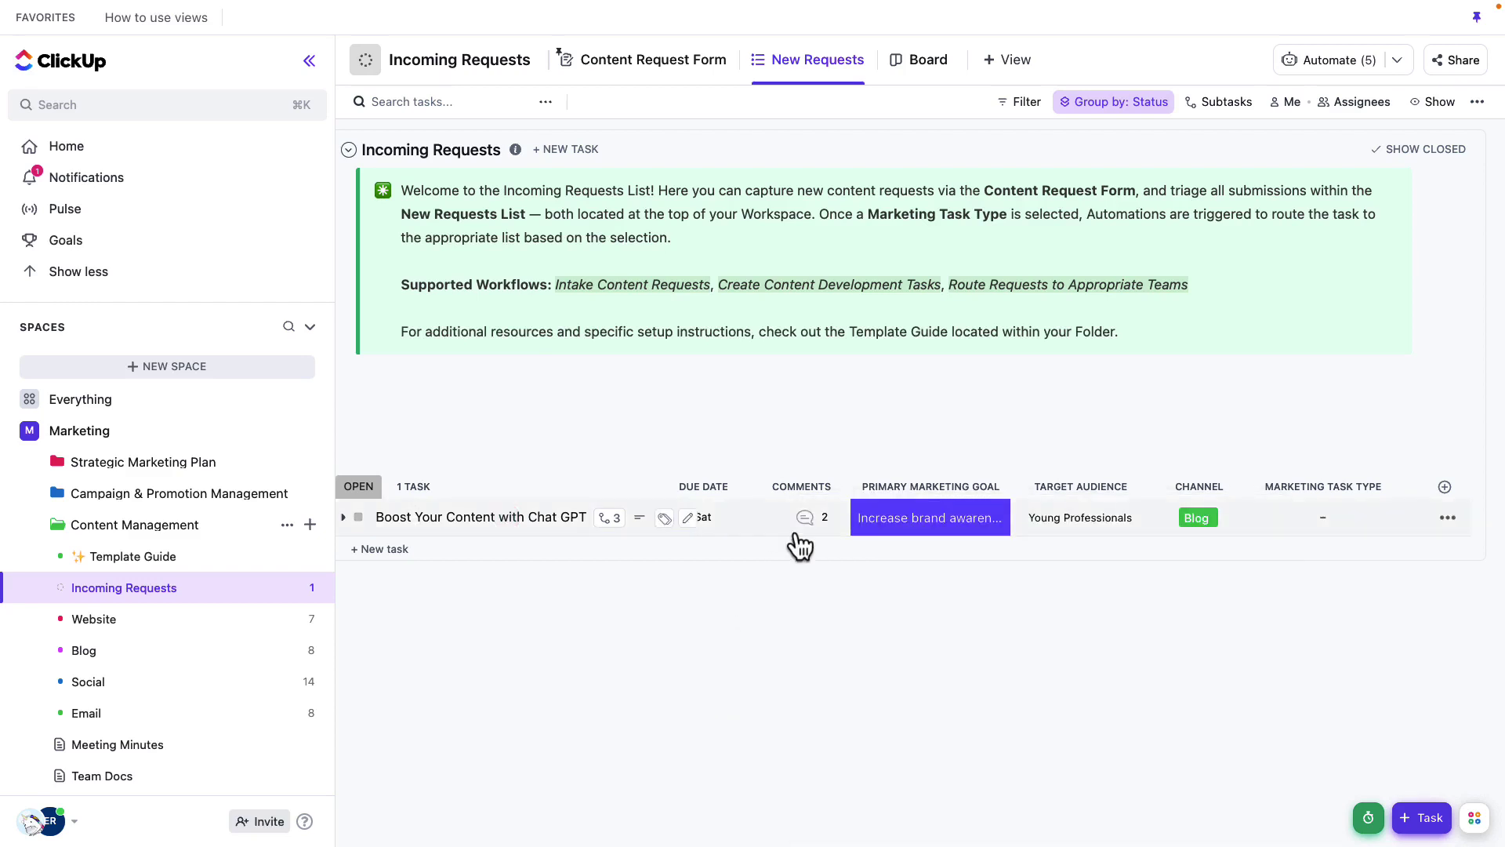
Set the Boost Your Content with Chat GPT task's priority to High
scroll(798, 544, left, 3)
click(854, 519)
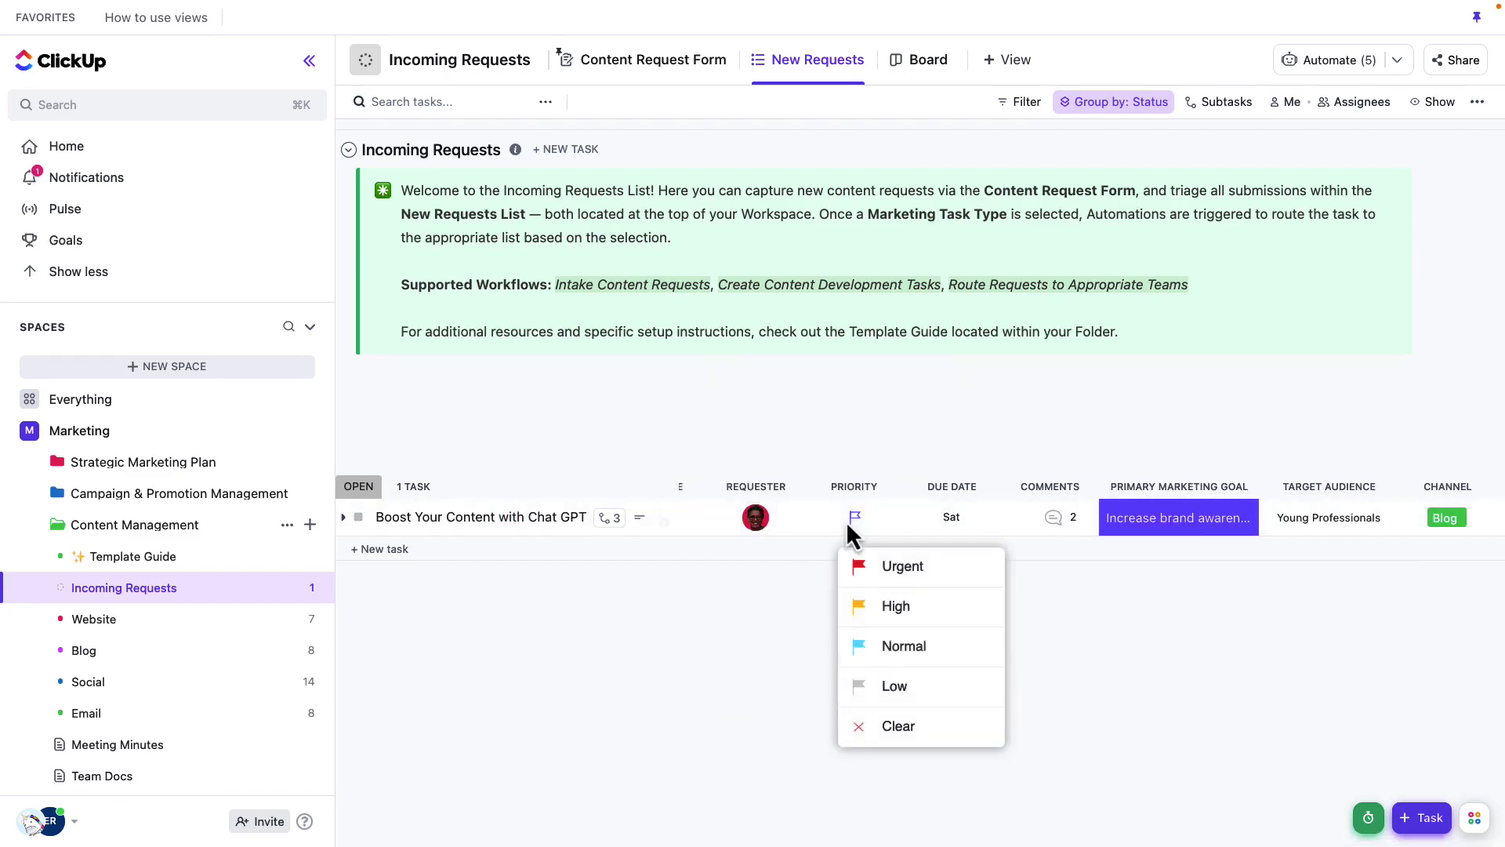
click(882, 606)
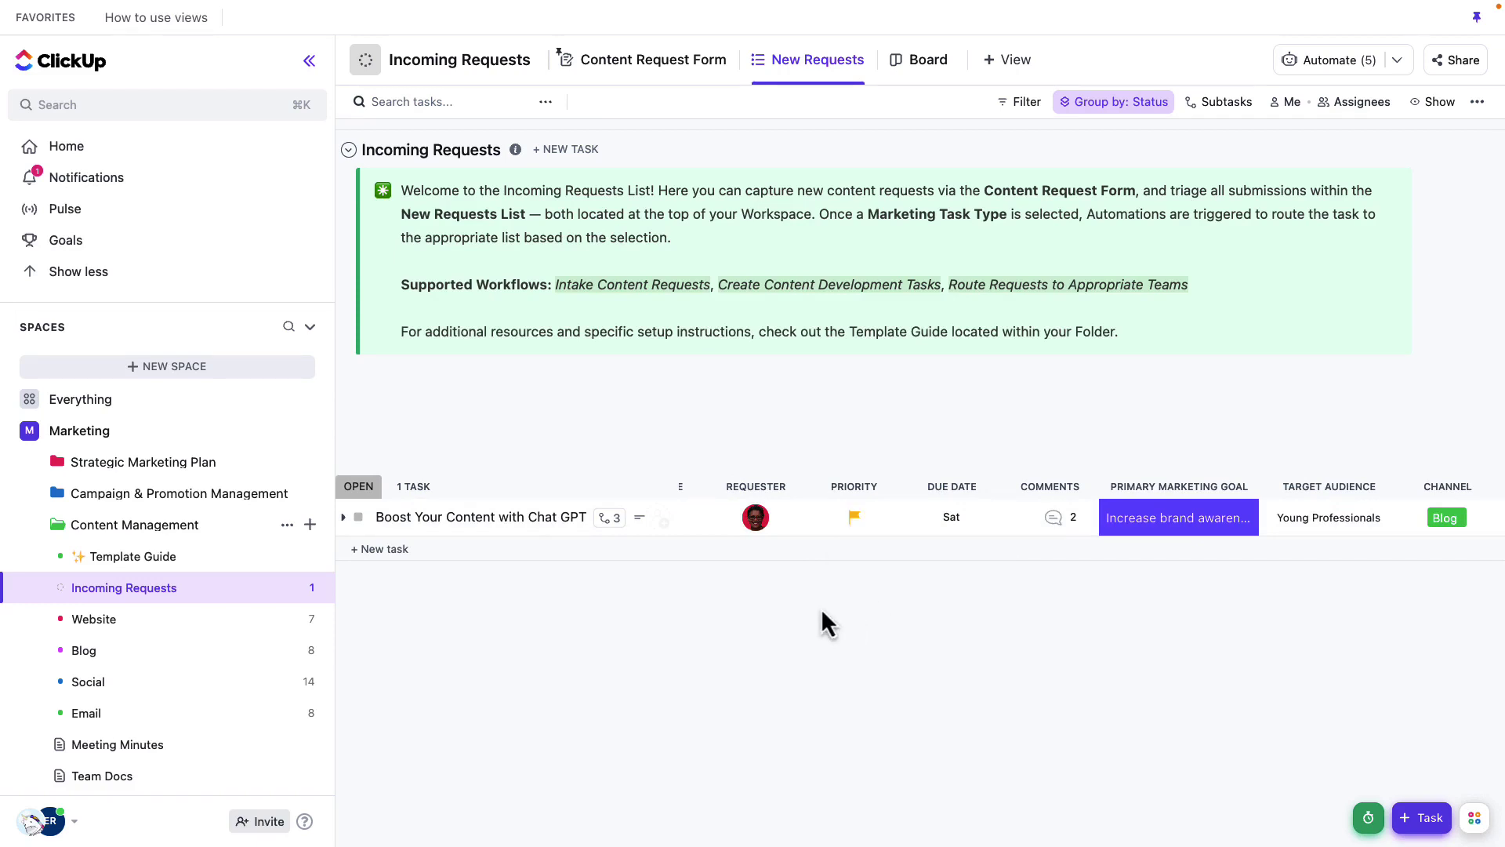
scroll(845, 538, left, 1)
scroll(845, 538, left, 1)
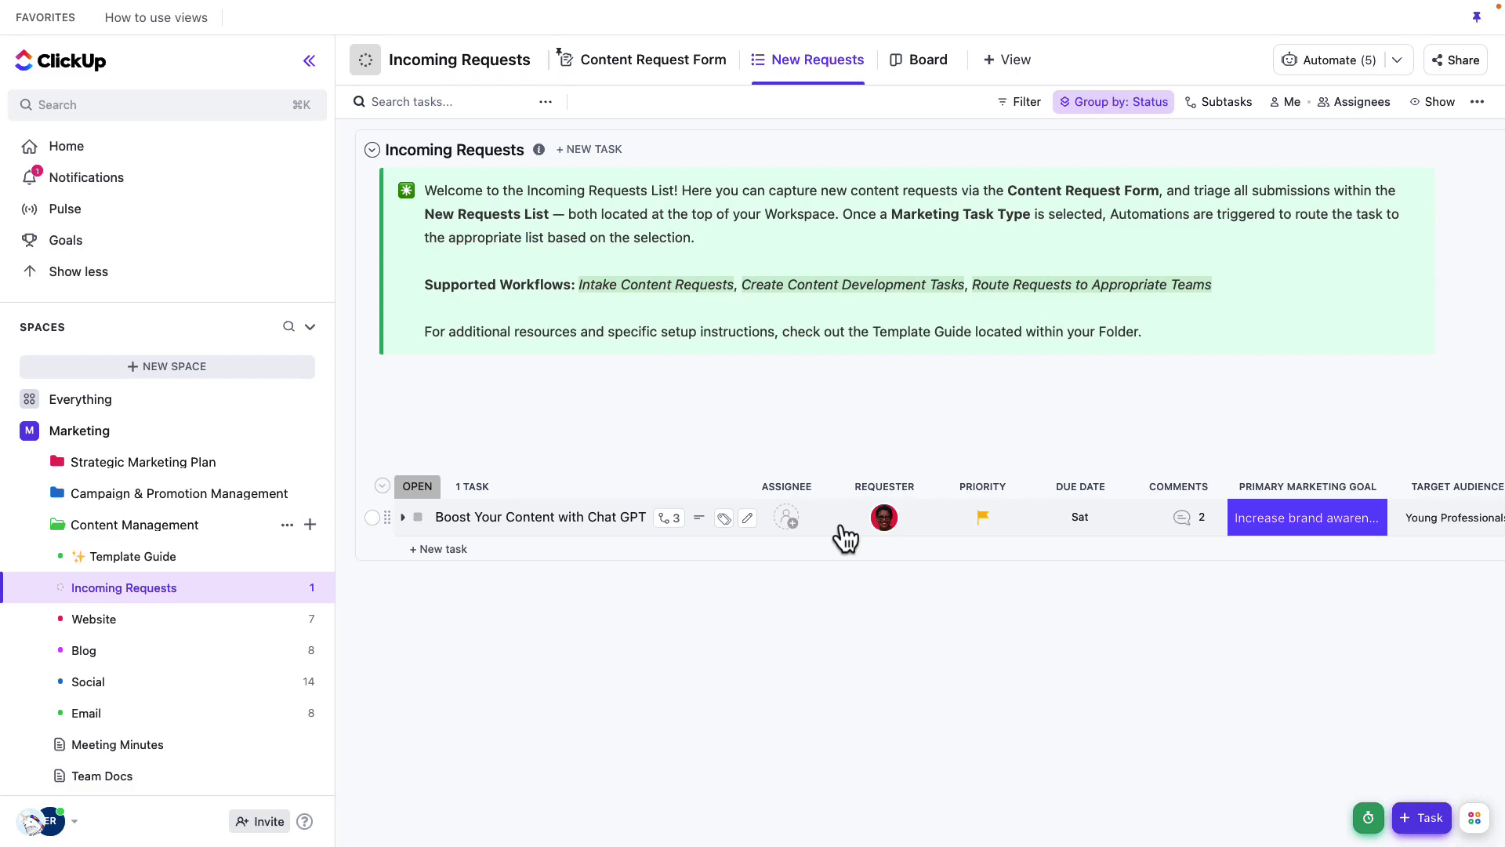
Assign the Chat GPT request to a teammate and choose Blog as its Marketing Task Type
click(786, 518)
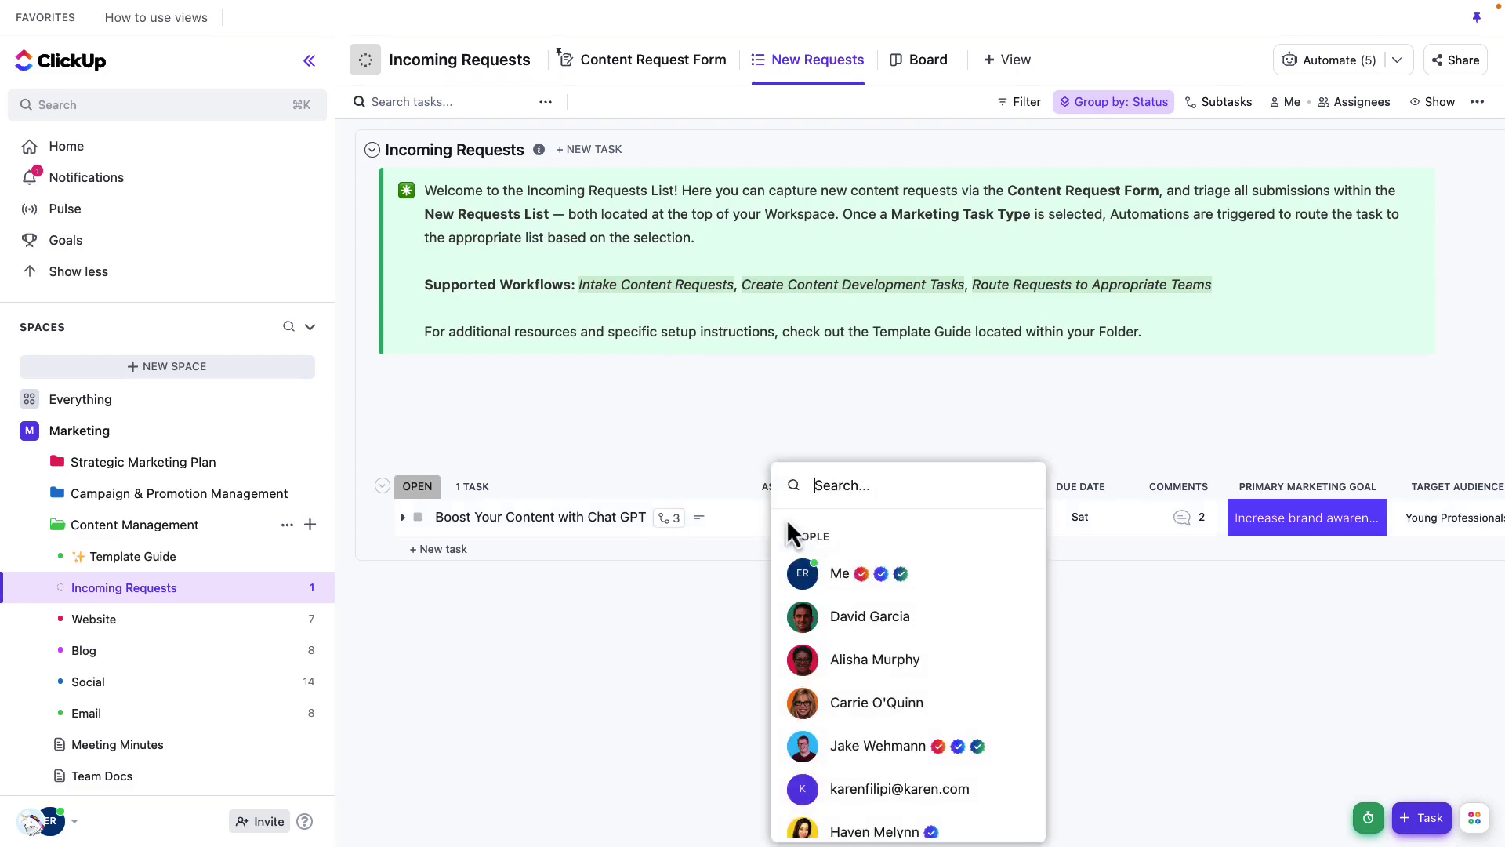
click(811, 744)
scroll(882, 533, right, 5)
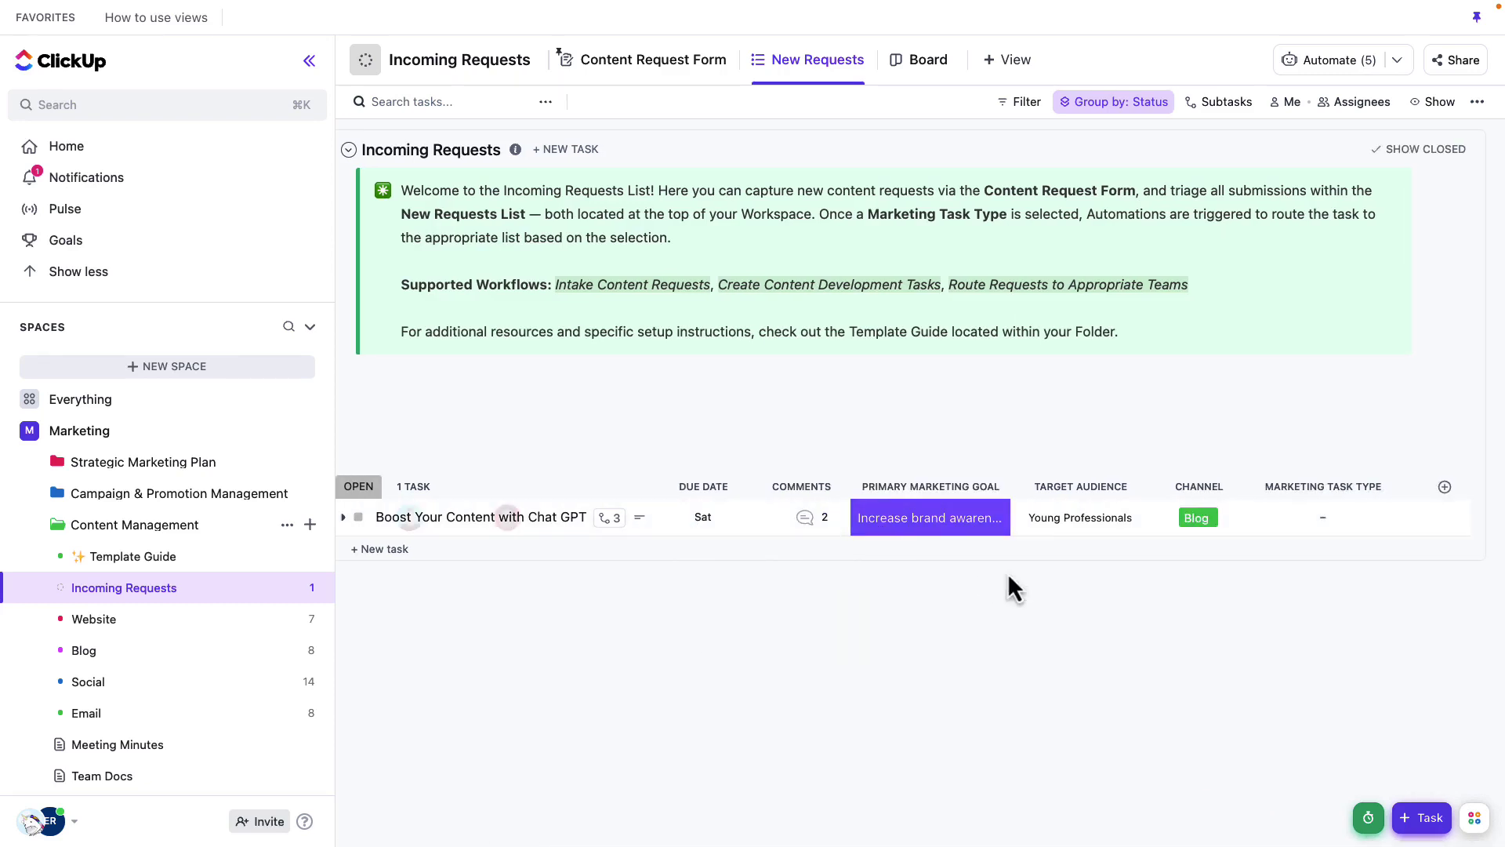
click(1322, 519)
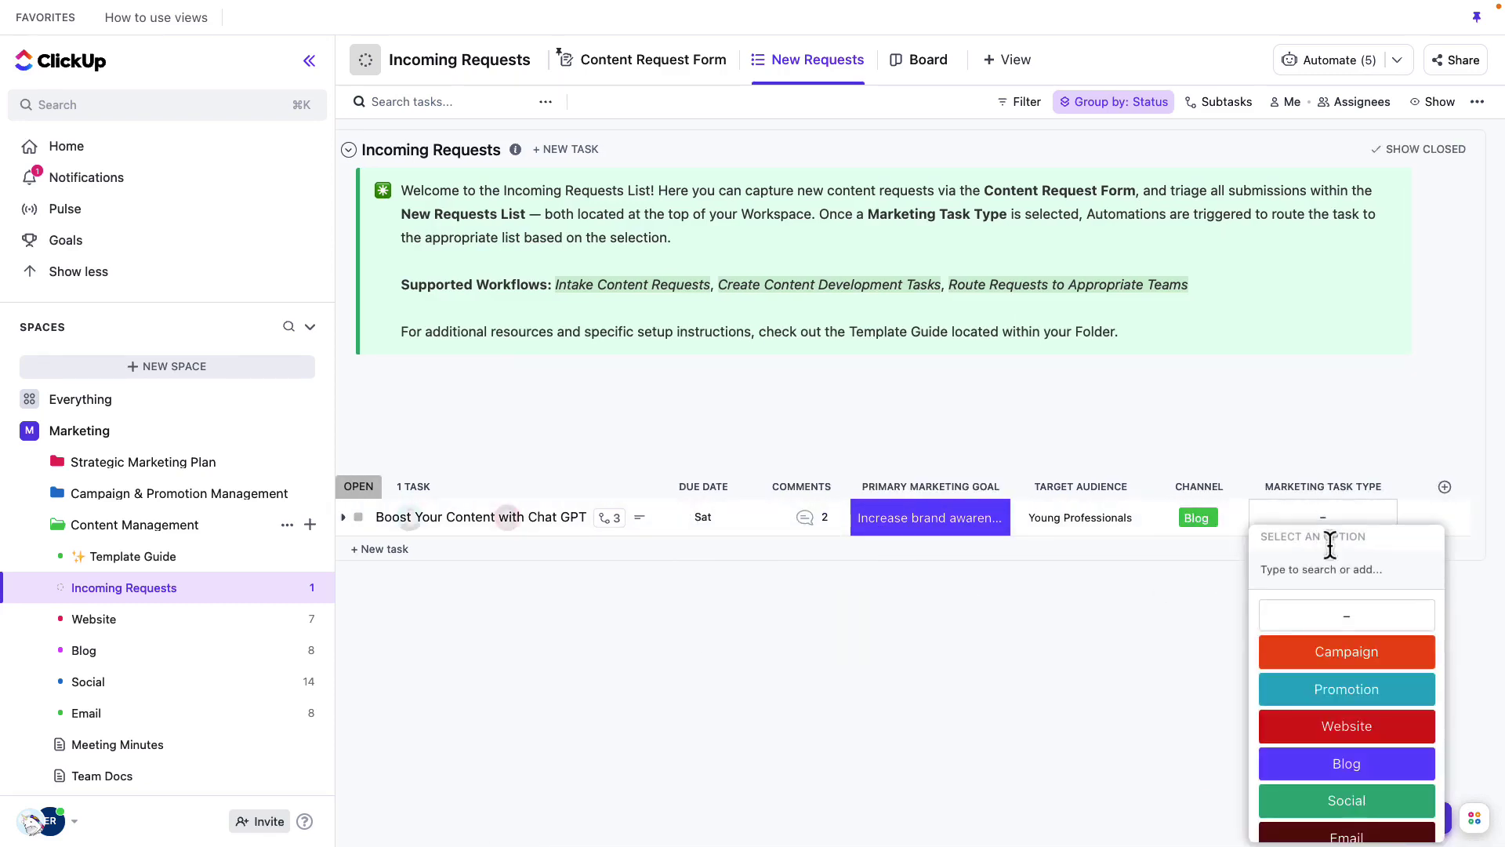
click(1345, 765)
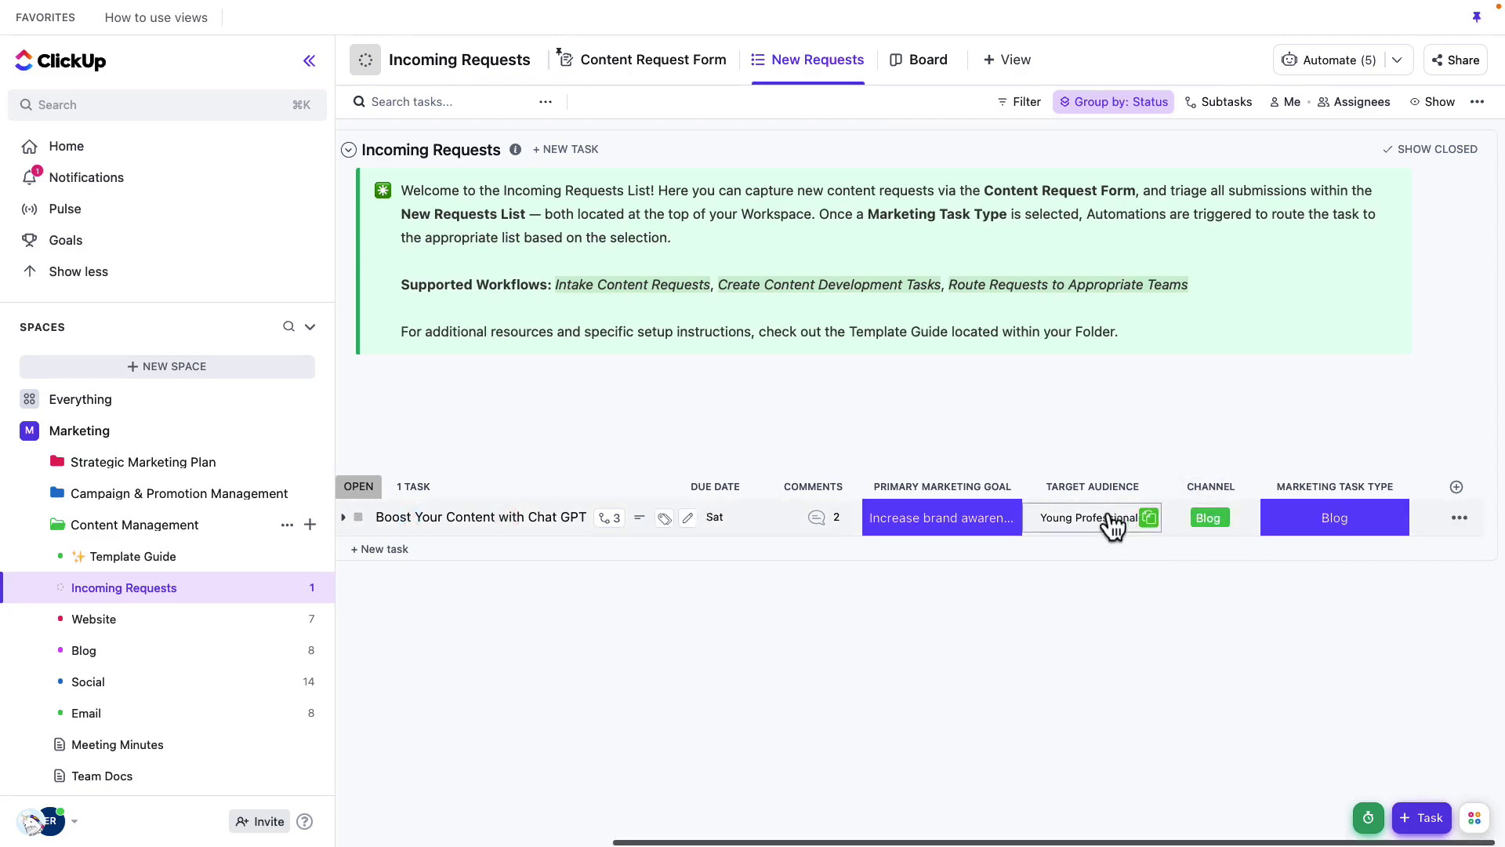
Expand and collapse the request's three subtasks to review them
scroll(886, 518, left, 10)
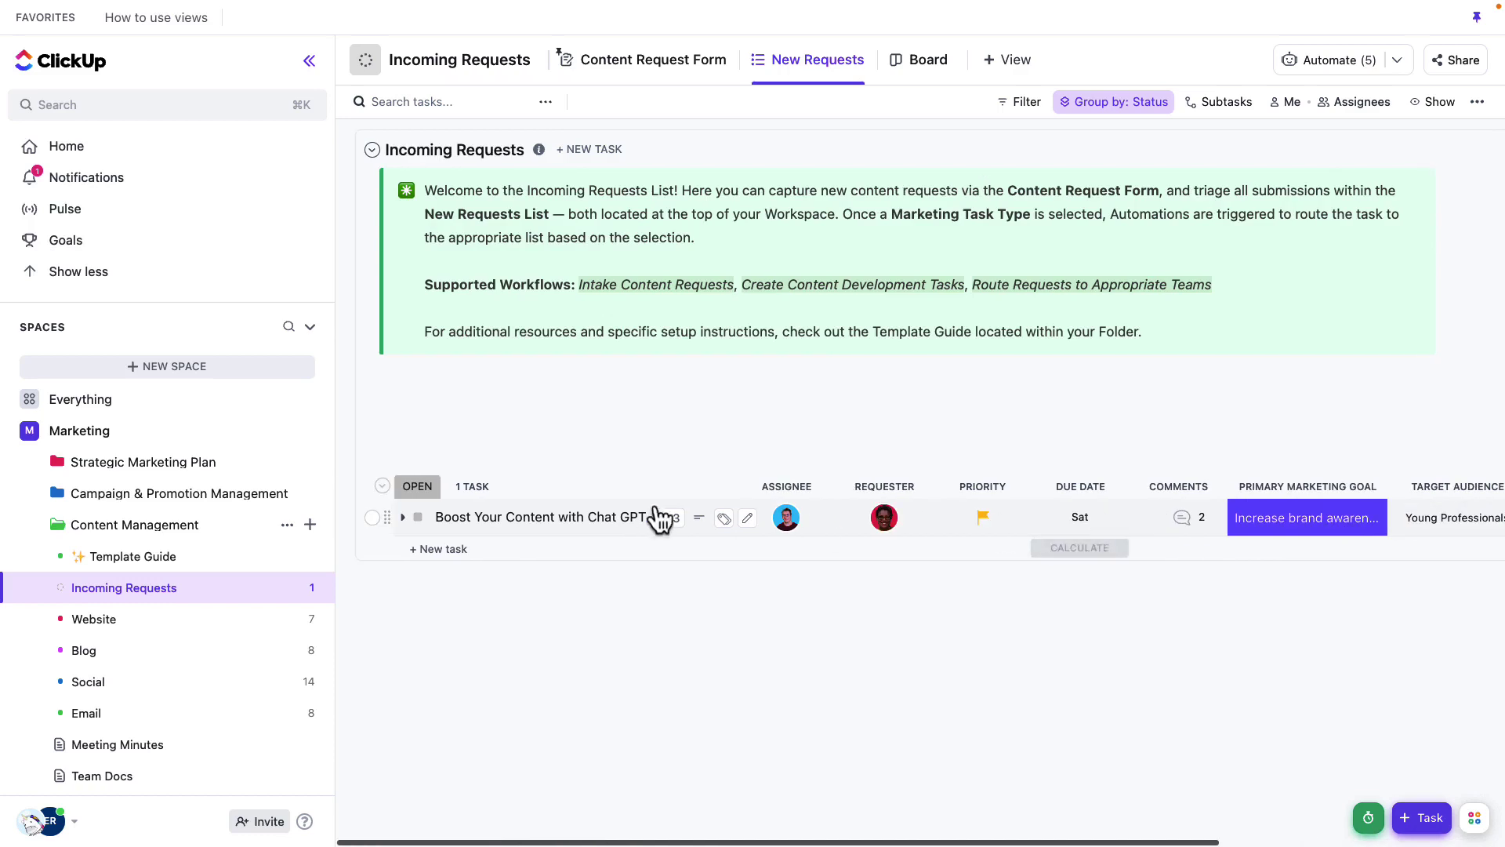
click(403, 517)
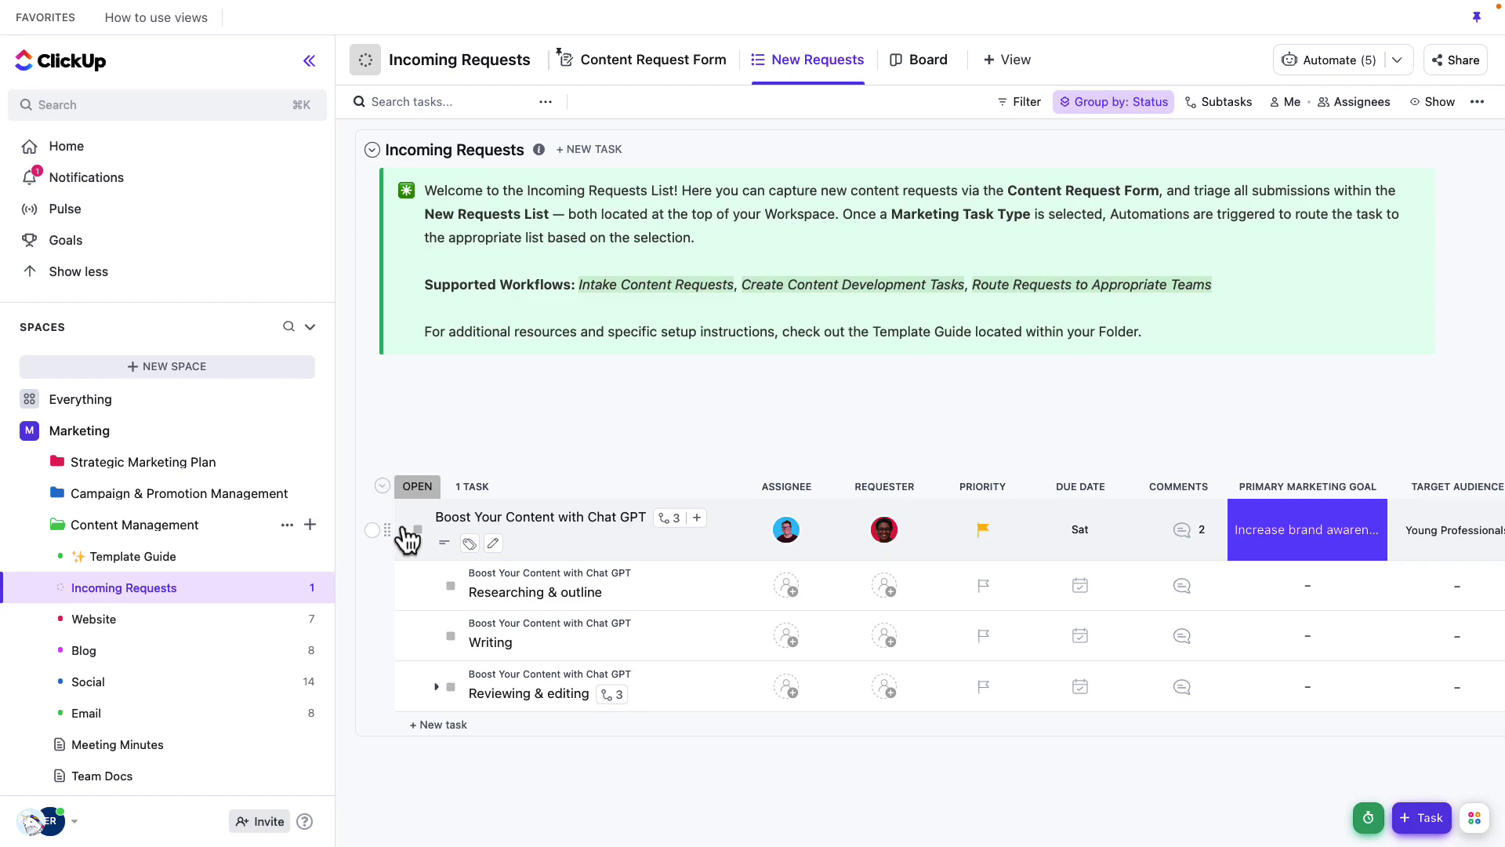
click(405, 530)
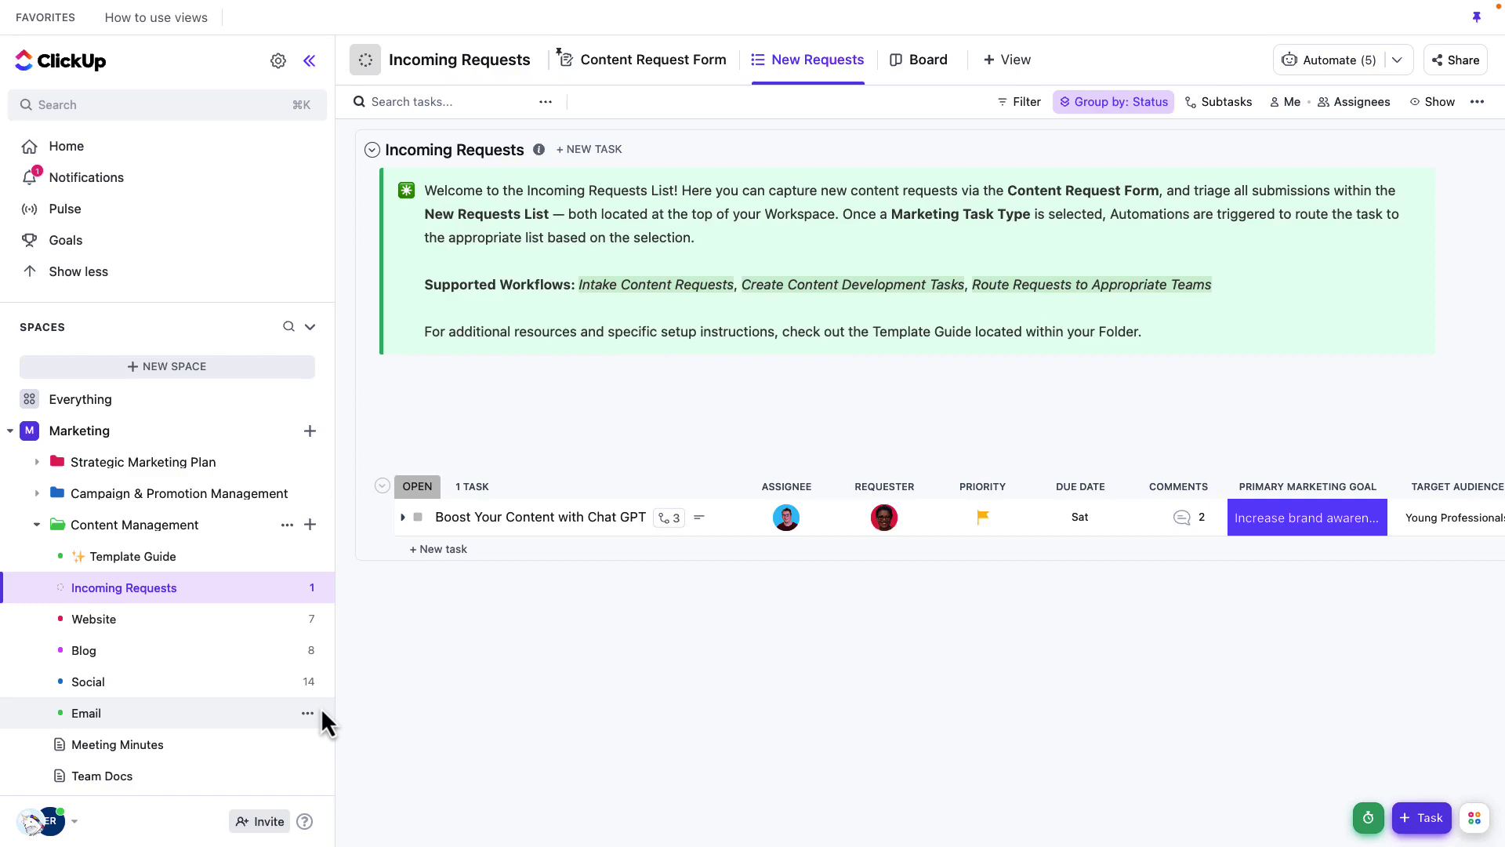
Open the Blog list in List view and scroll down to the Boost task
click(88, 658)
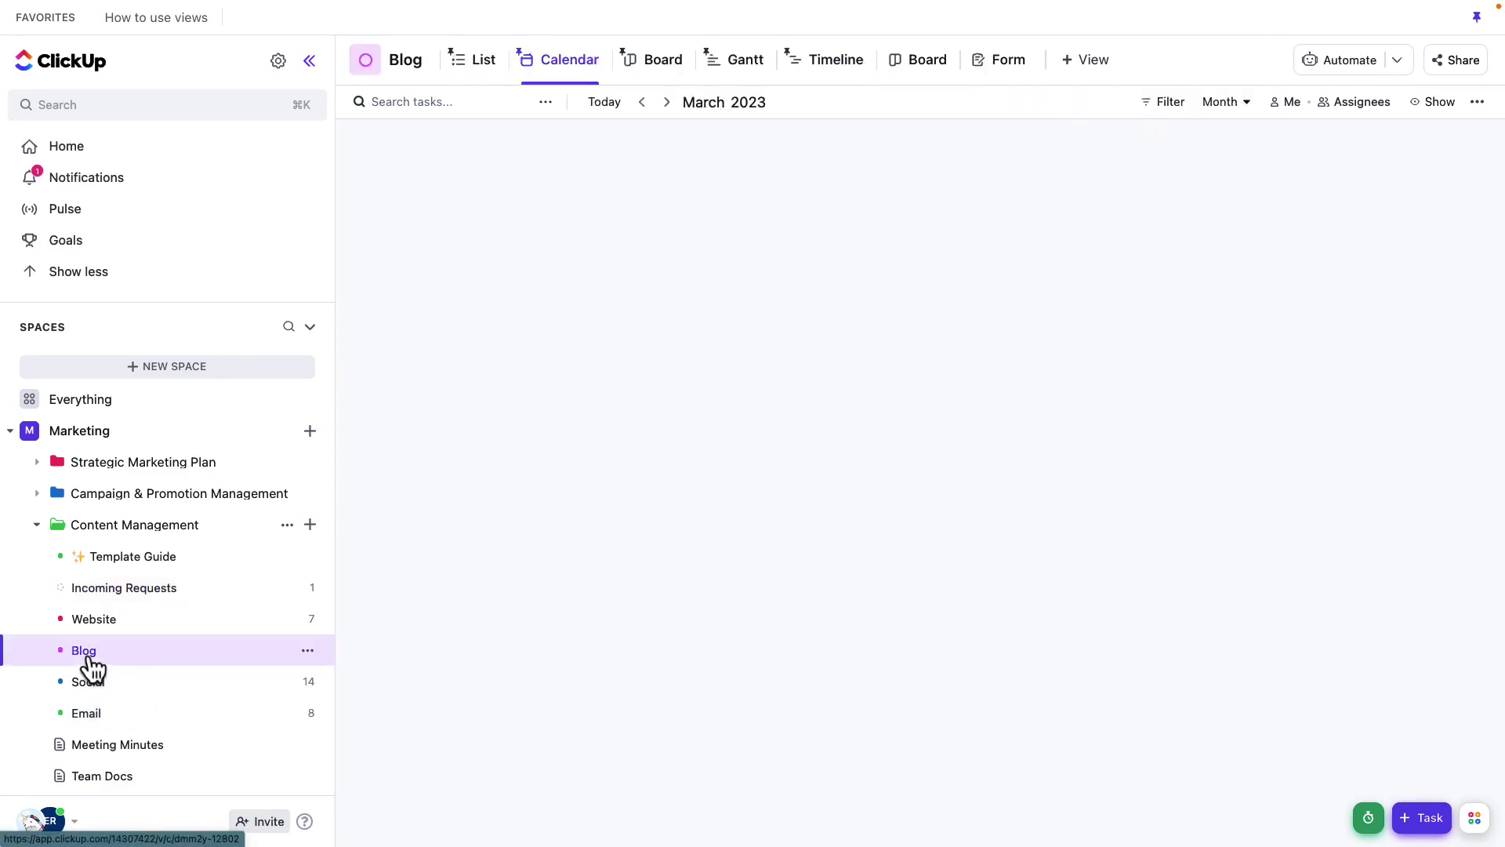
click(481, 71)
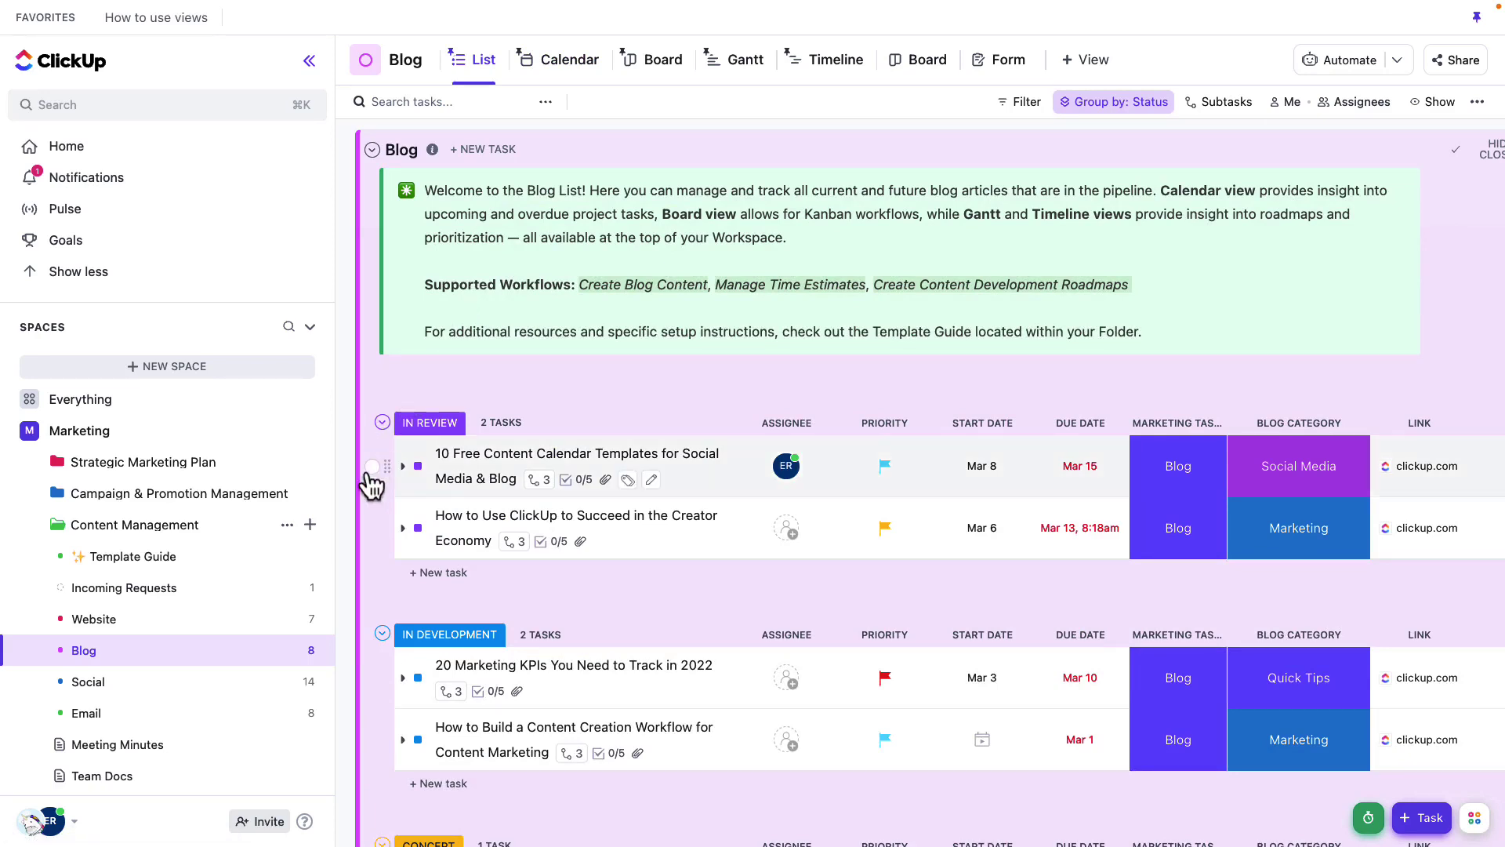
scroll(370, 484, down, 4)
scroll(370, 492, down, 3)
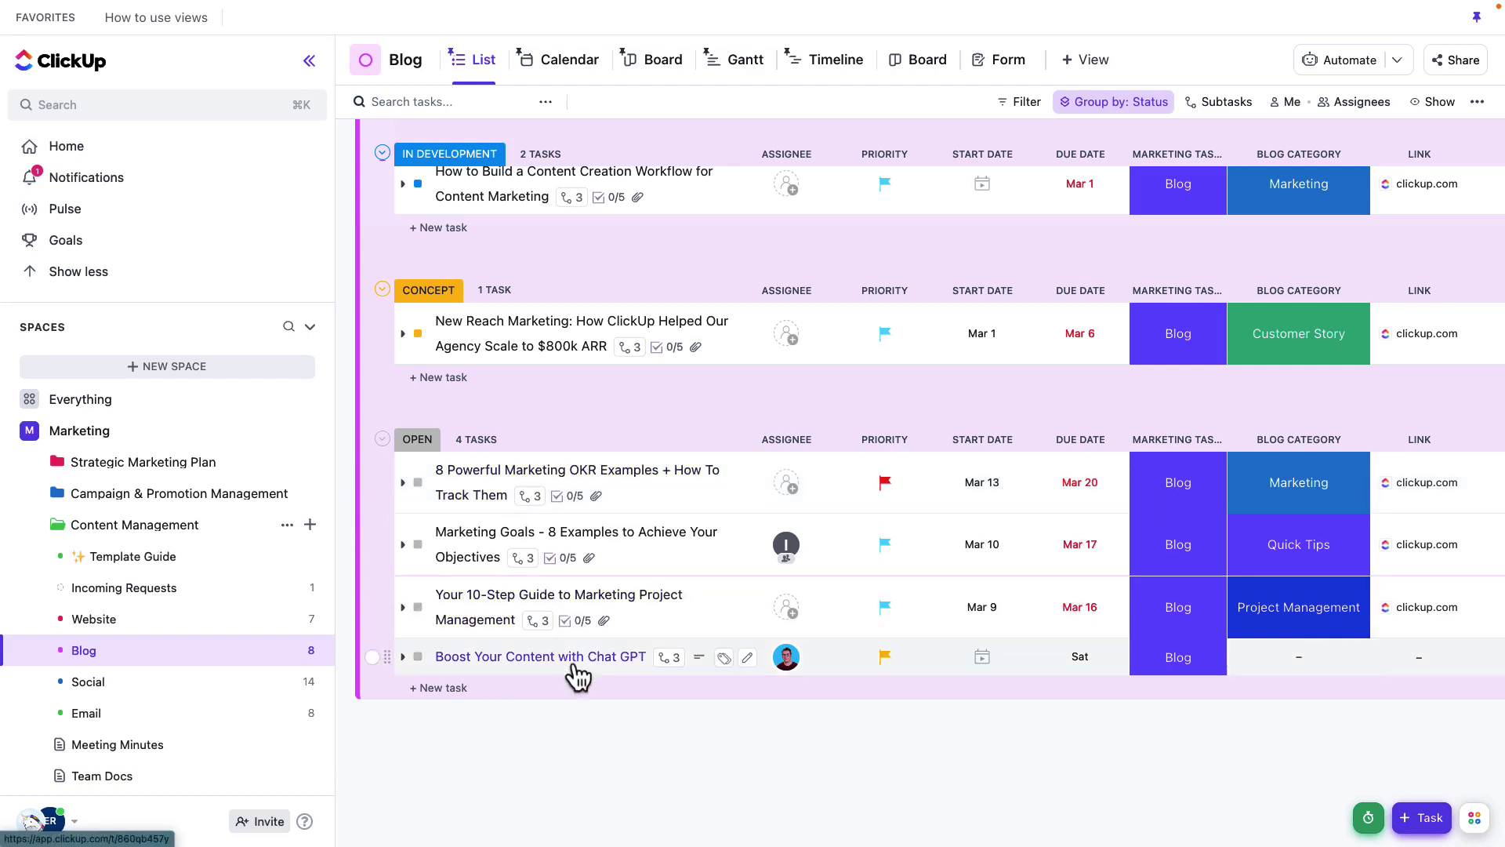
Set the Boost task's Blog Category to Quick Tips
scroll(579, 676, right, 1)
scroll(579, 675, right, 2)
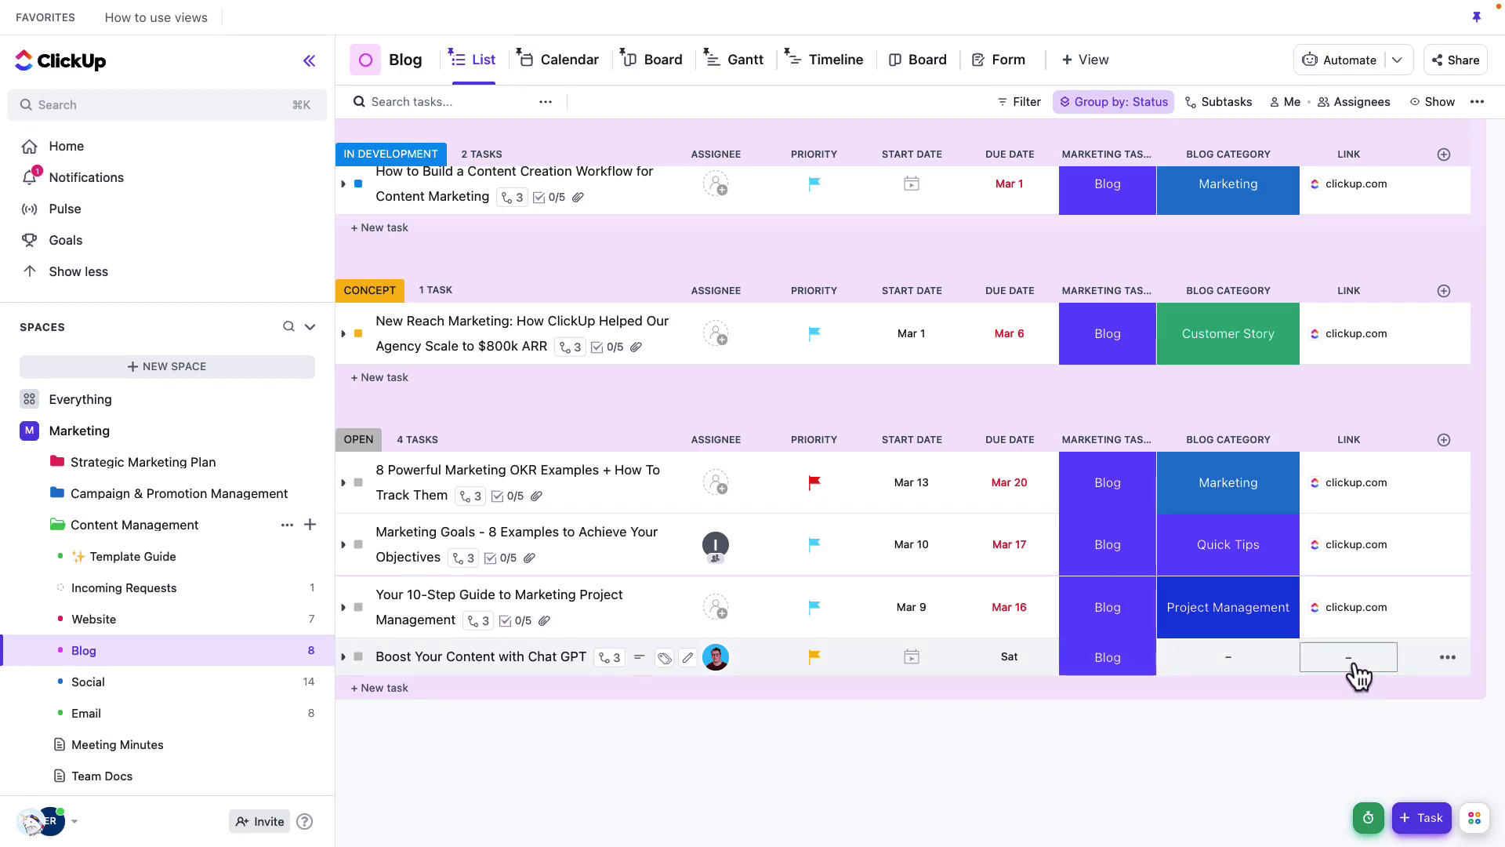
click(1241, 668)
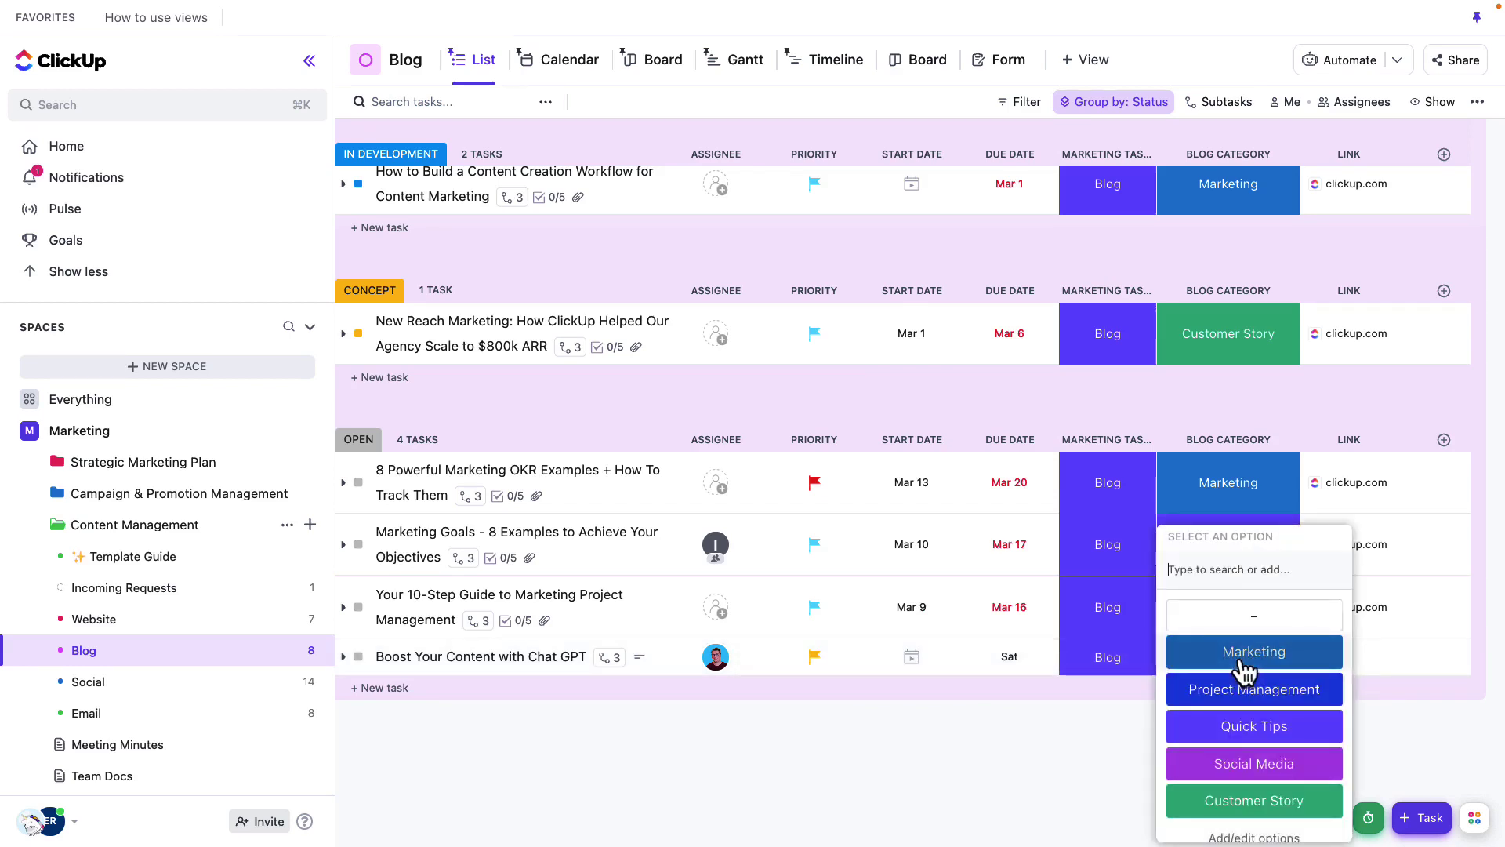
click(1255, 726)
scroll(906, 553, up, 2)
scroll(907, 552, up, 6)
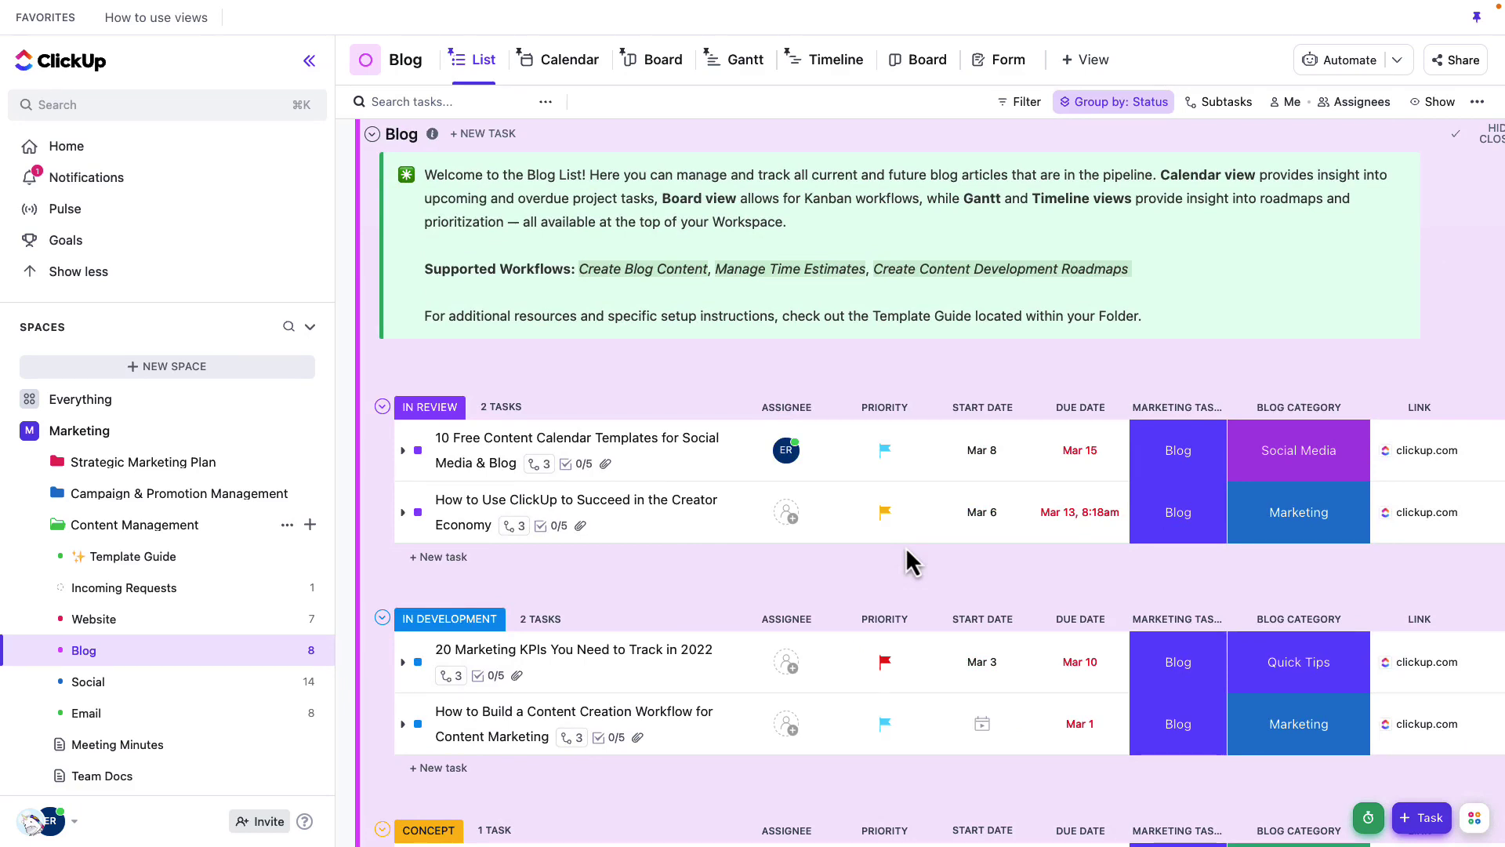
Add a Blog list filter for Due date Is Overdue
click(1020, 102)
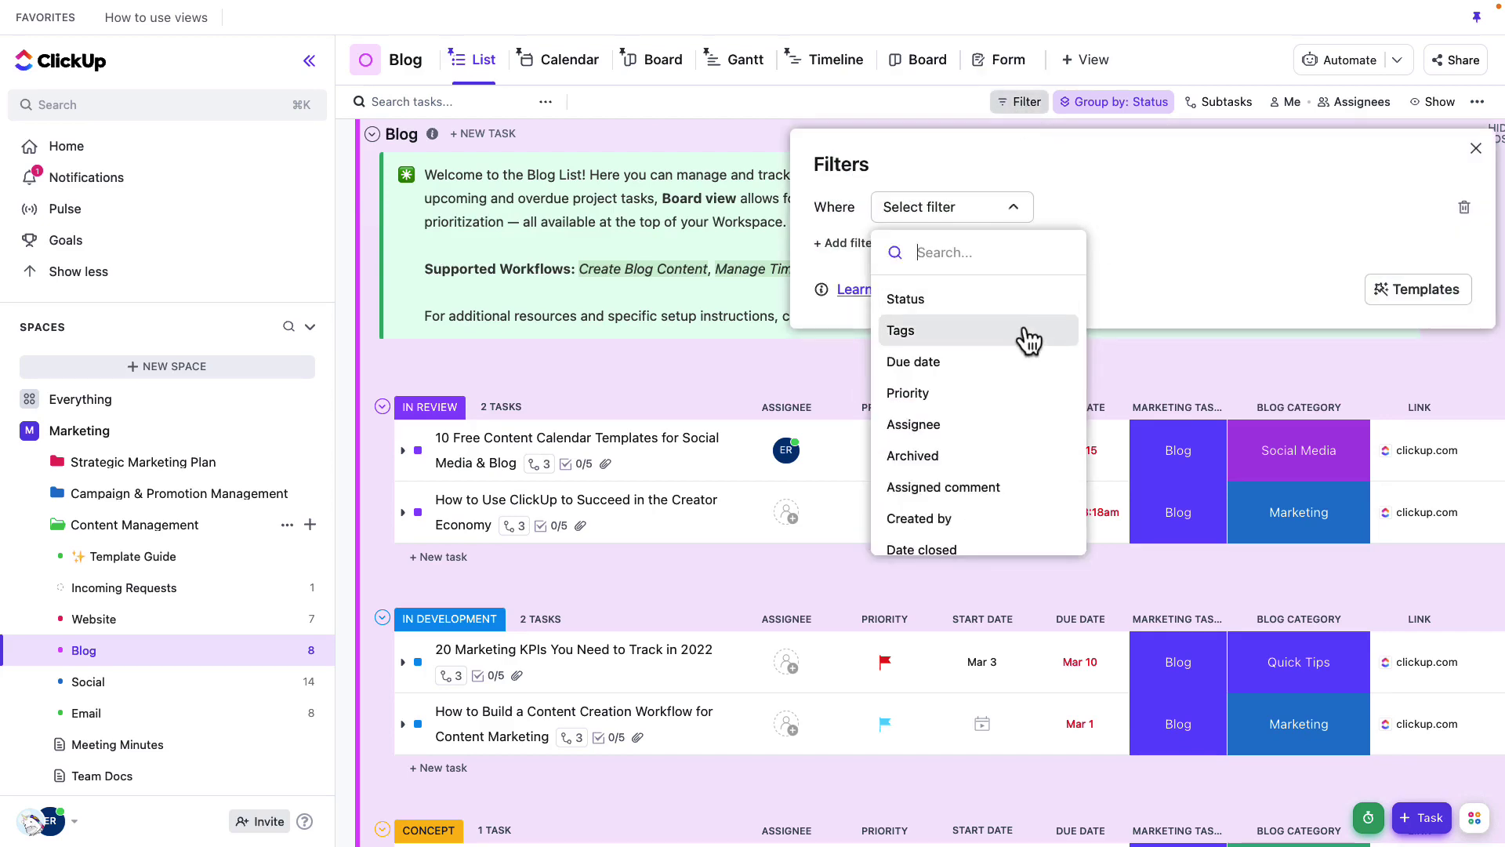
scroll(1023, 343, down, 1)
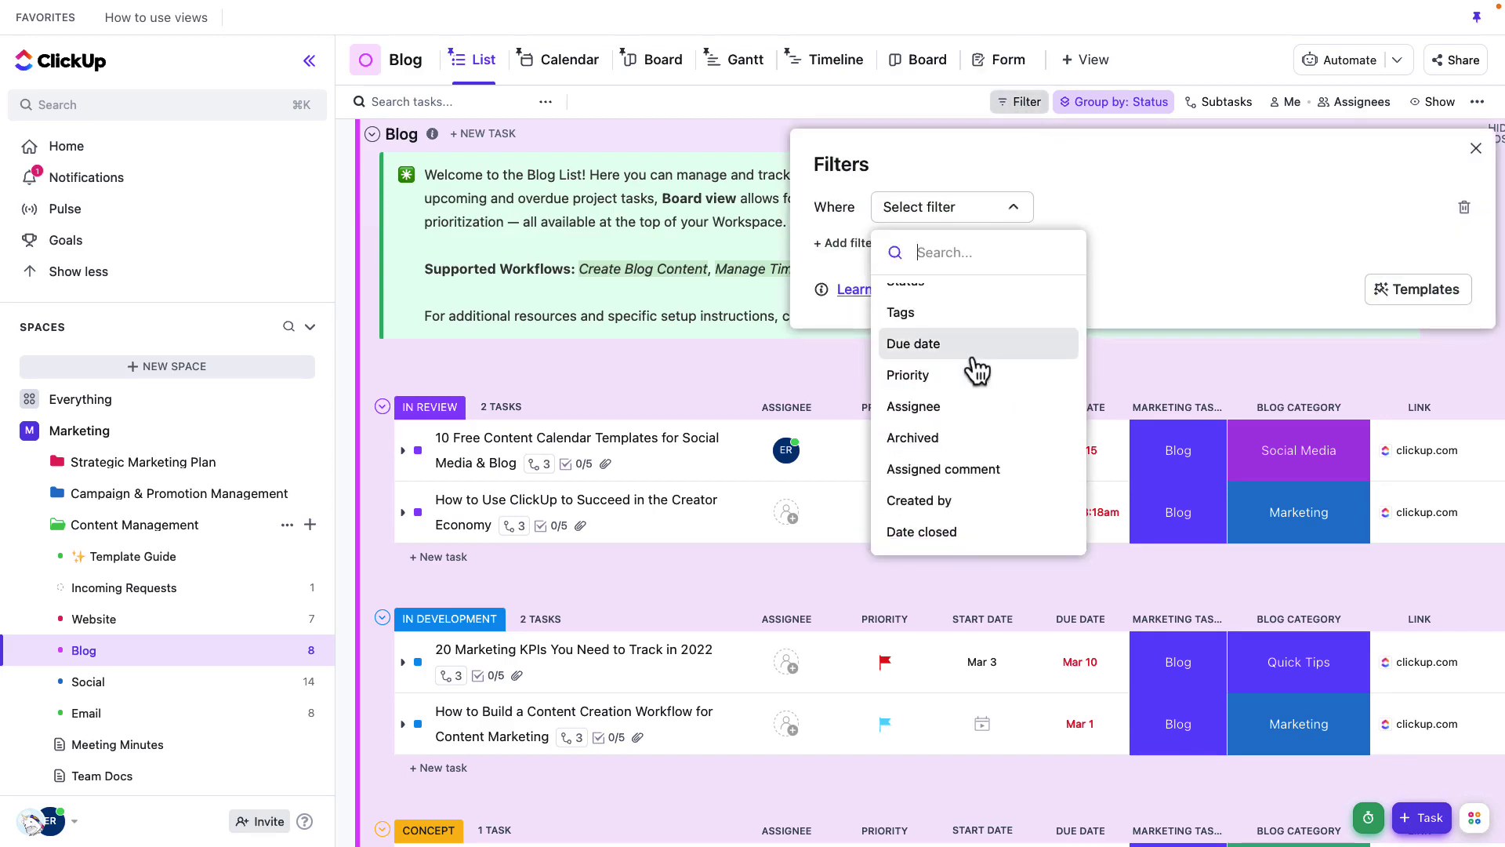
click(944, 356)
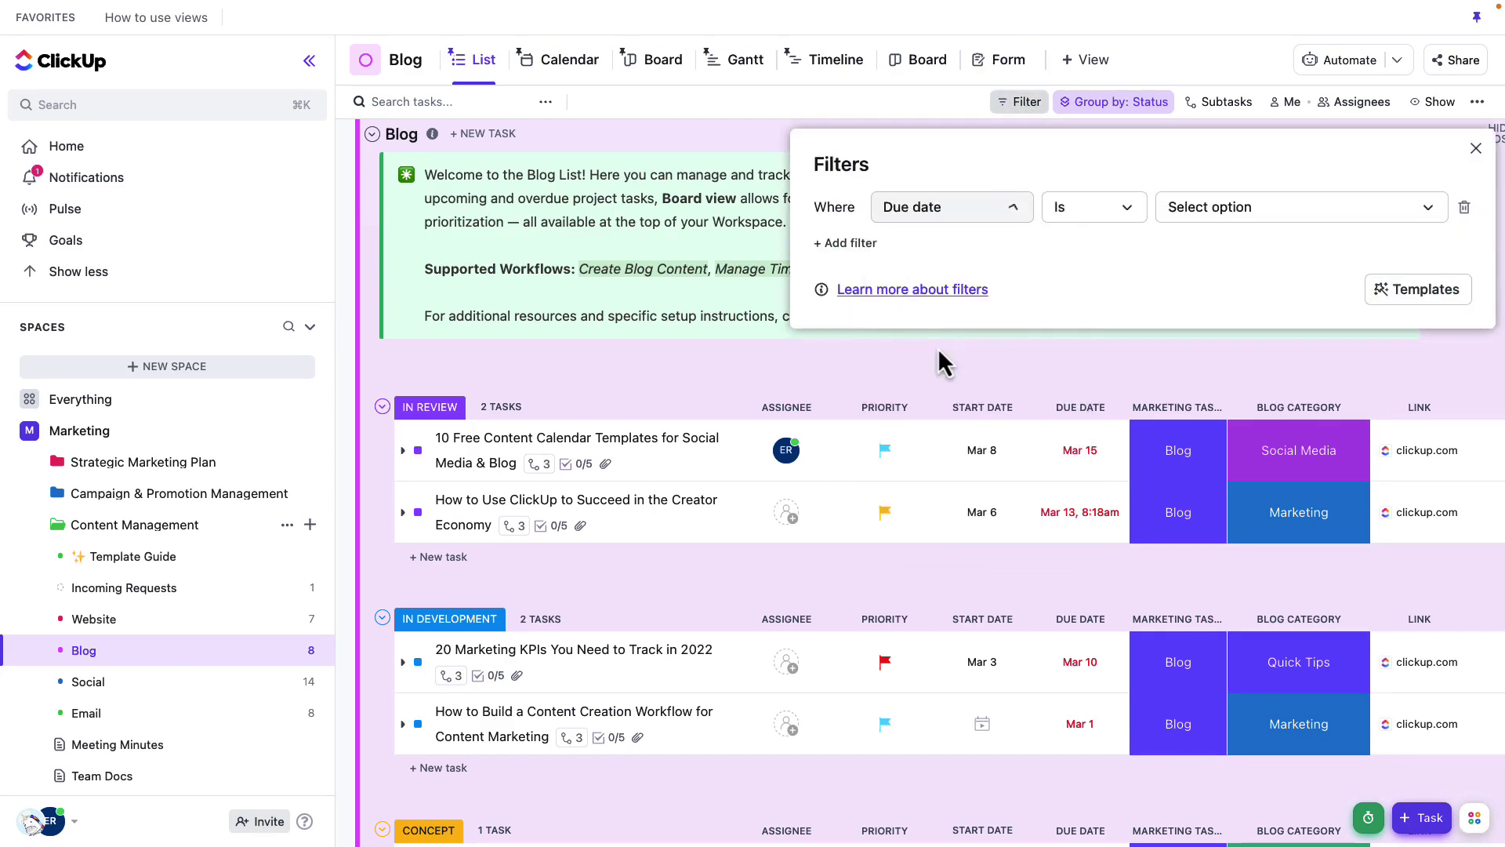
click(1211, 210)
scroll(1326, 517, down, 2)
click(1308, 587)
Add a second filter for Priority Is Urgent and dismiss the unsaved-changes notice
click(849, 243)
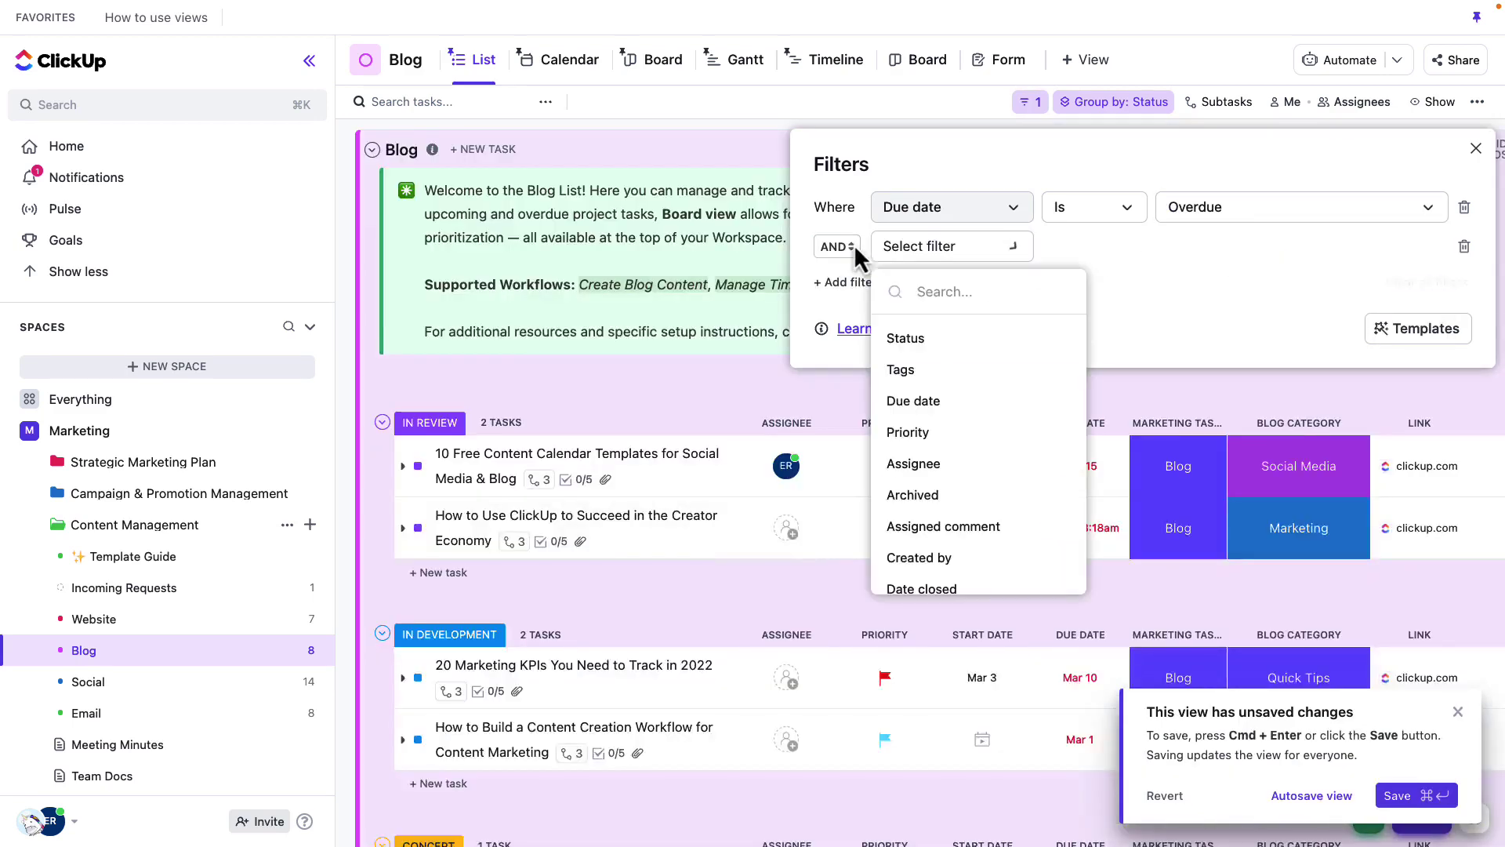
click(941, 431)
click(1221, 249)
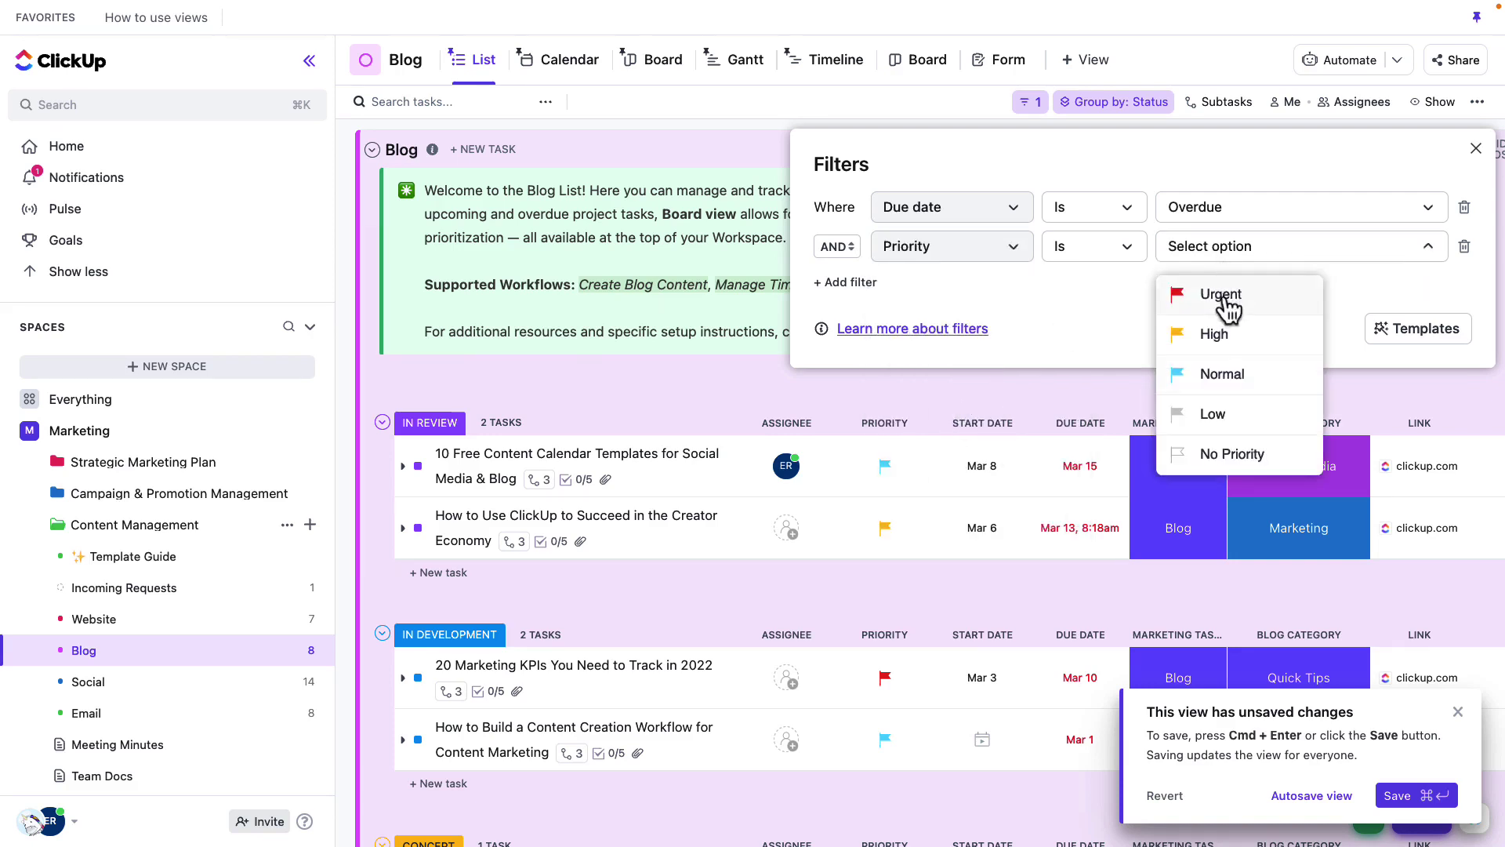
click(1231, 299)
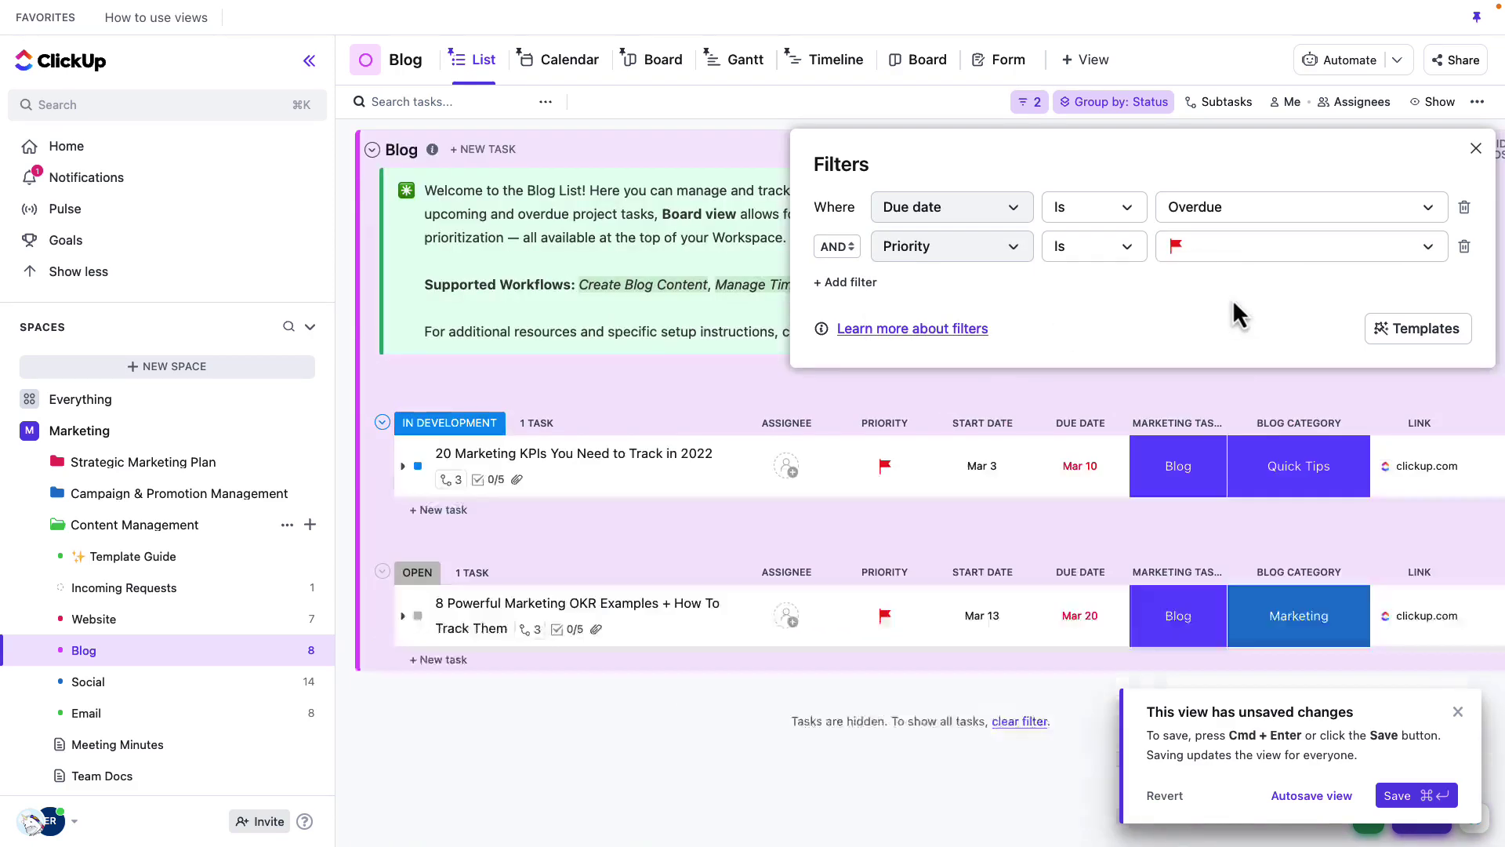
click(839, 396)
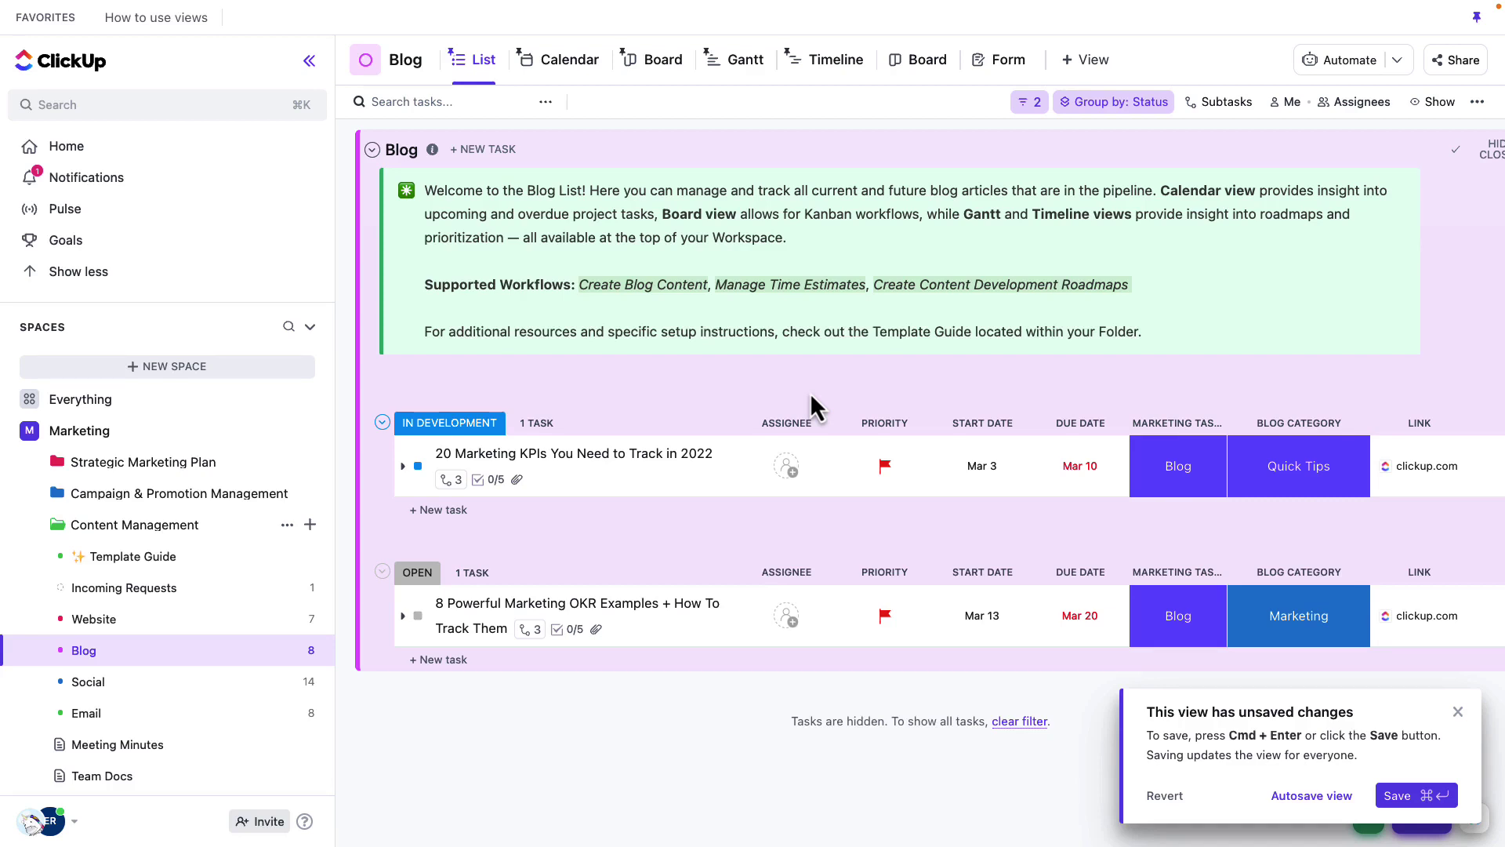
click(1458, 711)
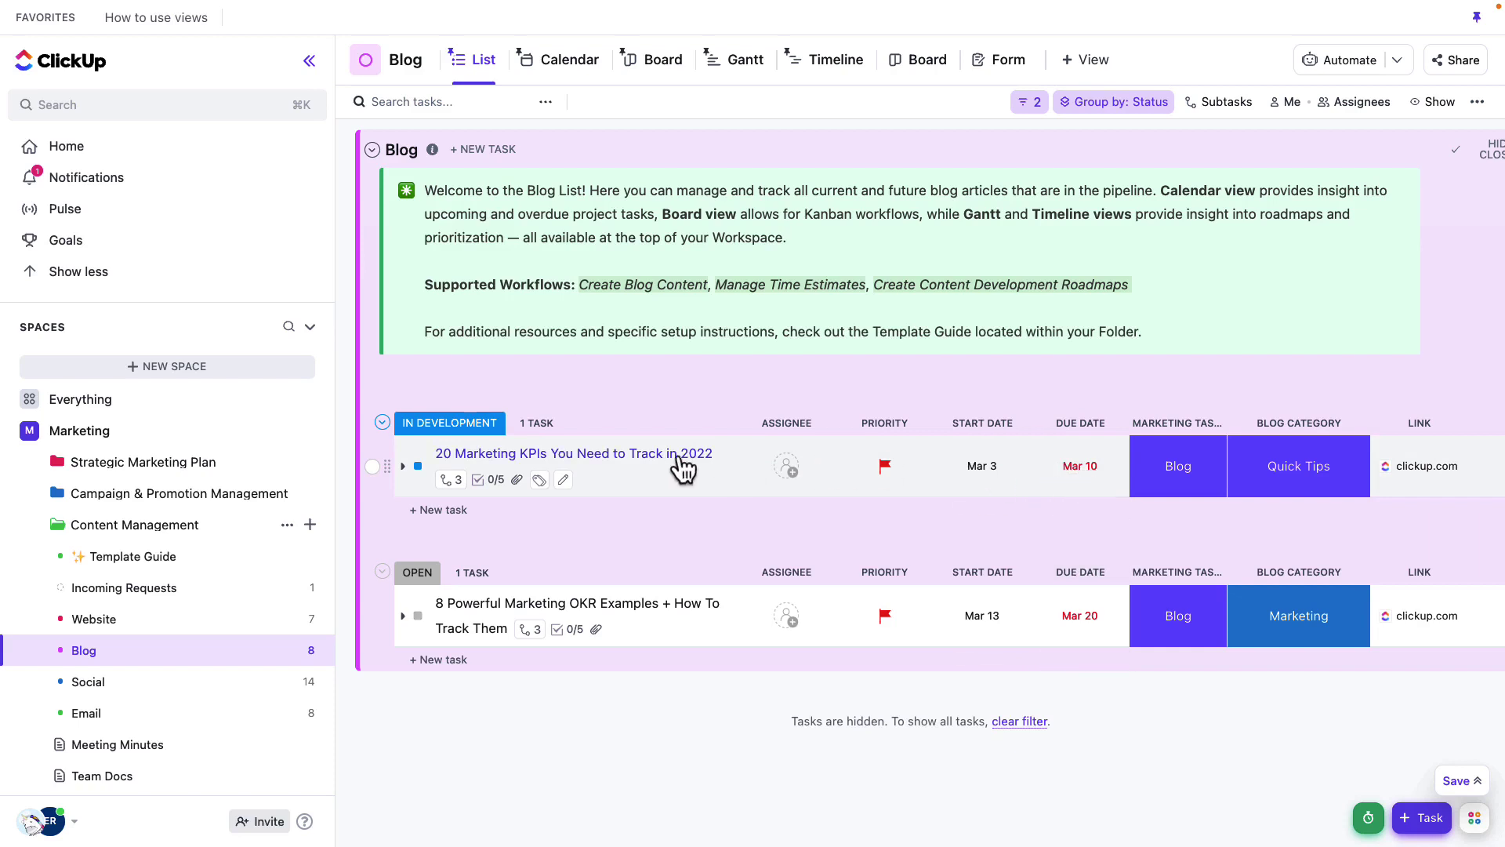
Open the 20 Marketing KPIs You Need to Track in 2022 task and scroll to its attachments
click(626, 468)
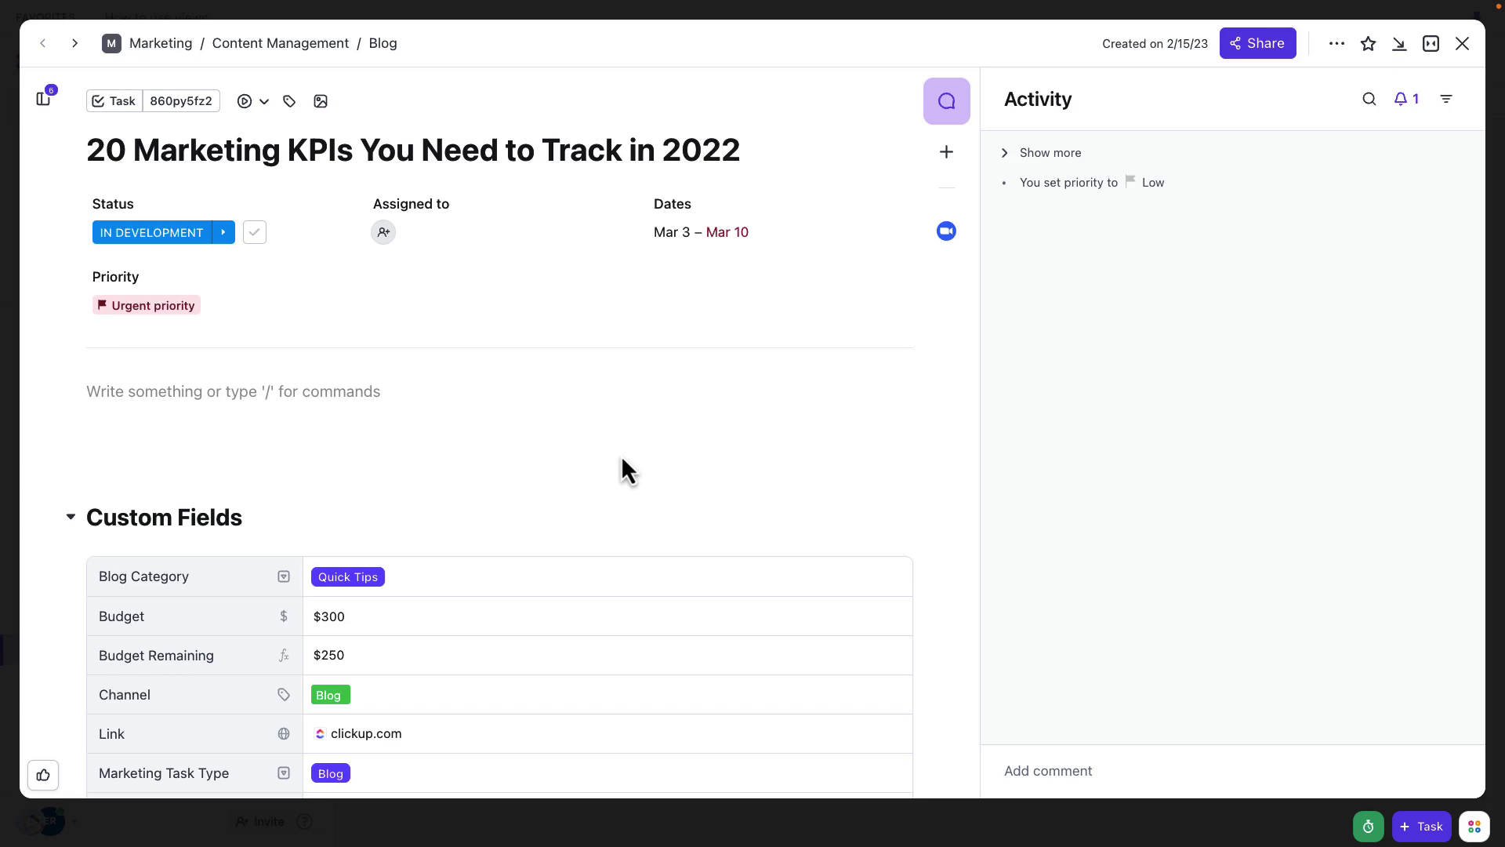
scroll(938, 453, down, 5)
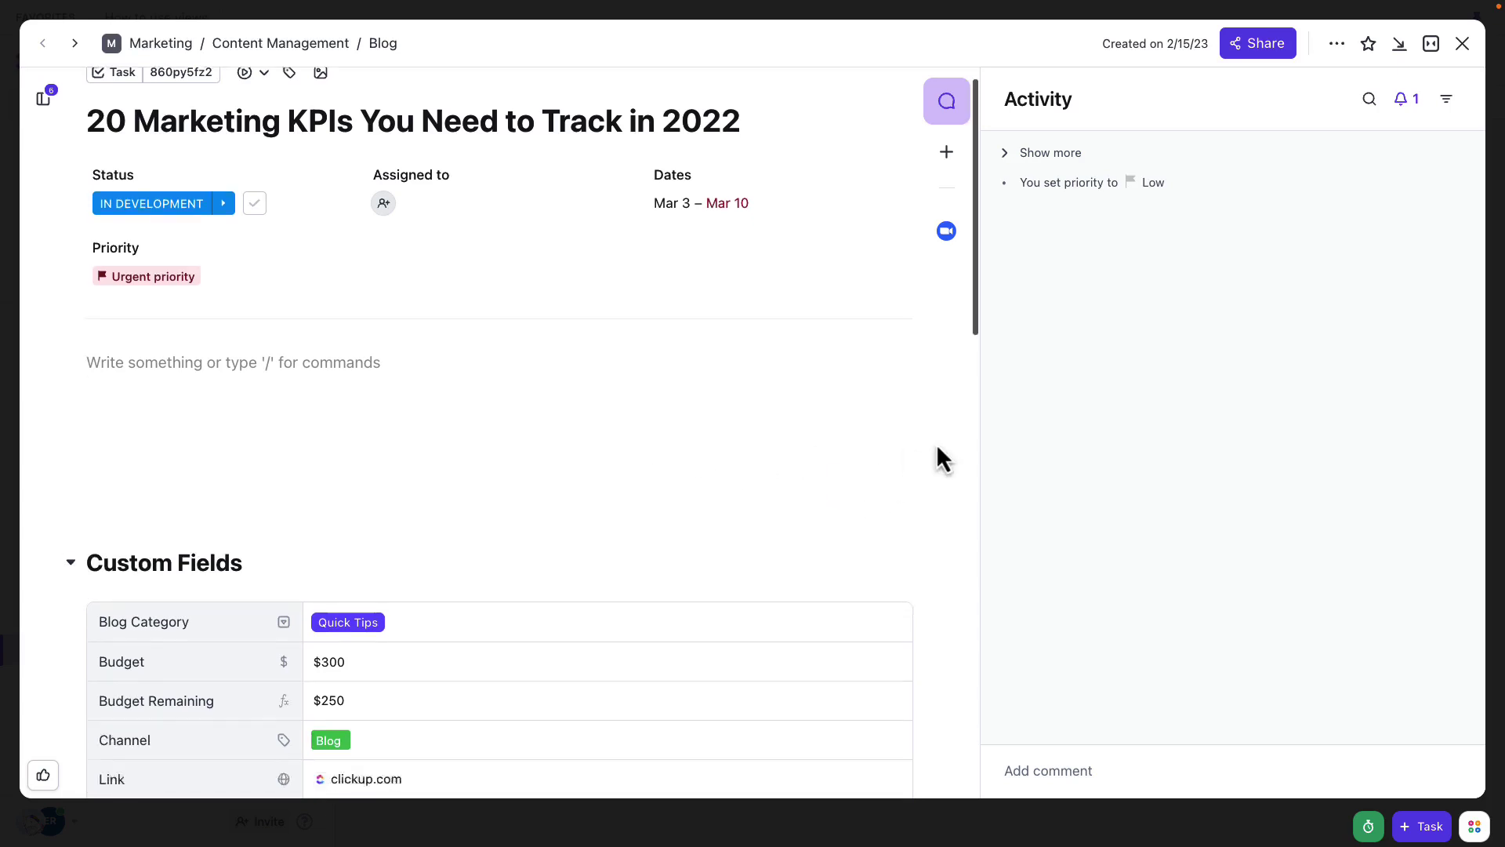
scroll(937, 444, up, 5)
click(1089, 778)
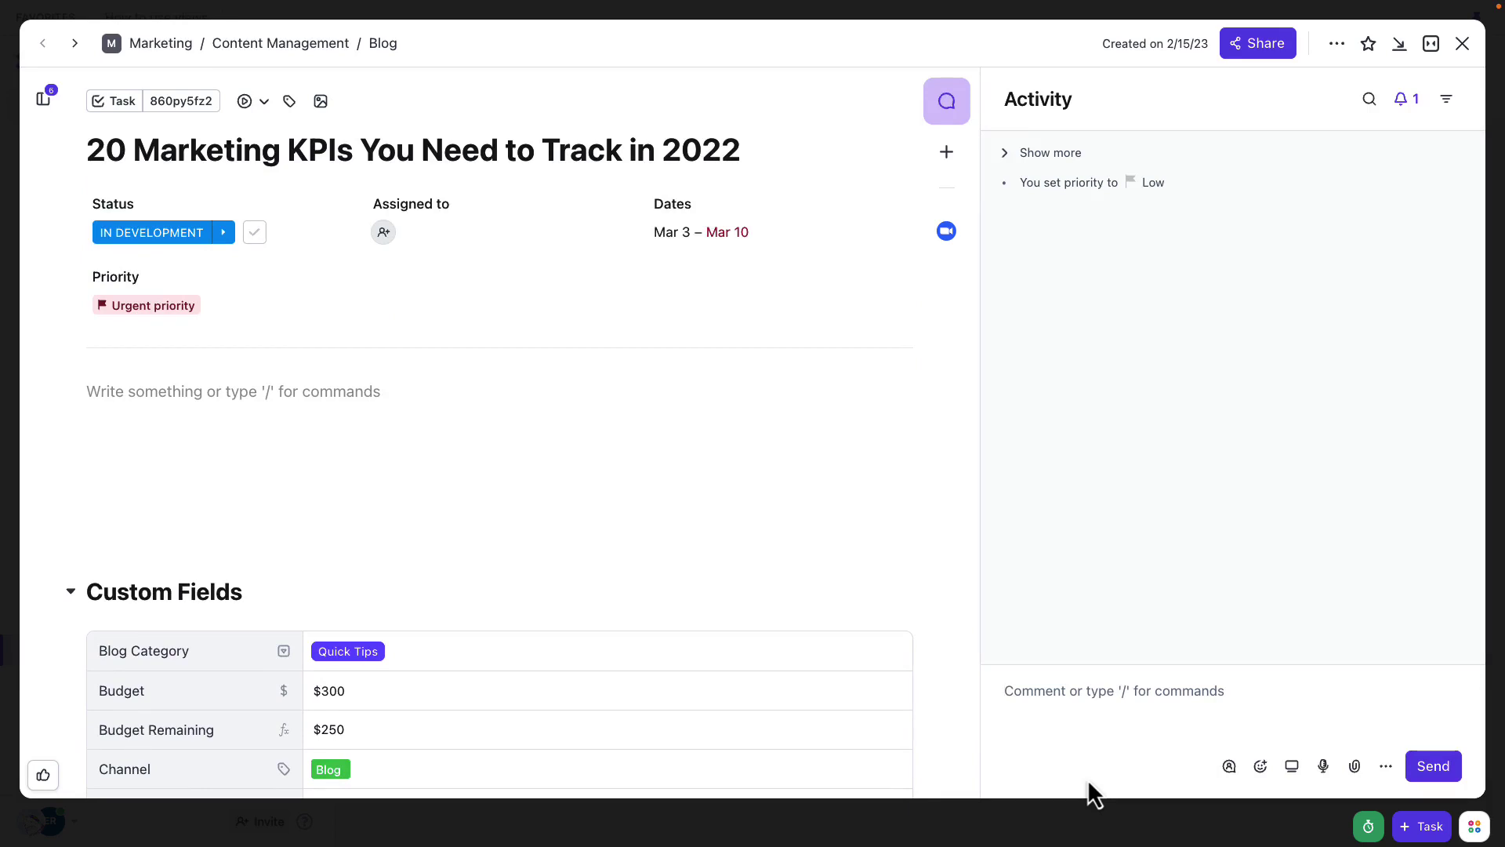
scroll(927, 572, down, 7)
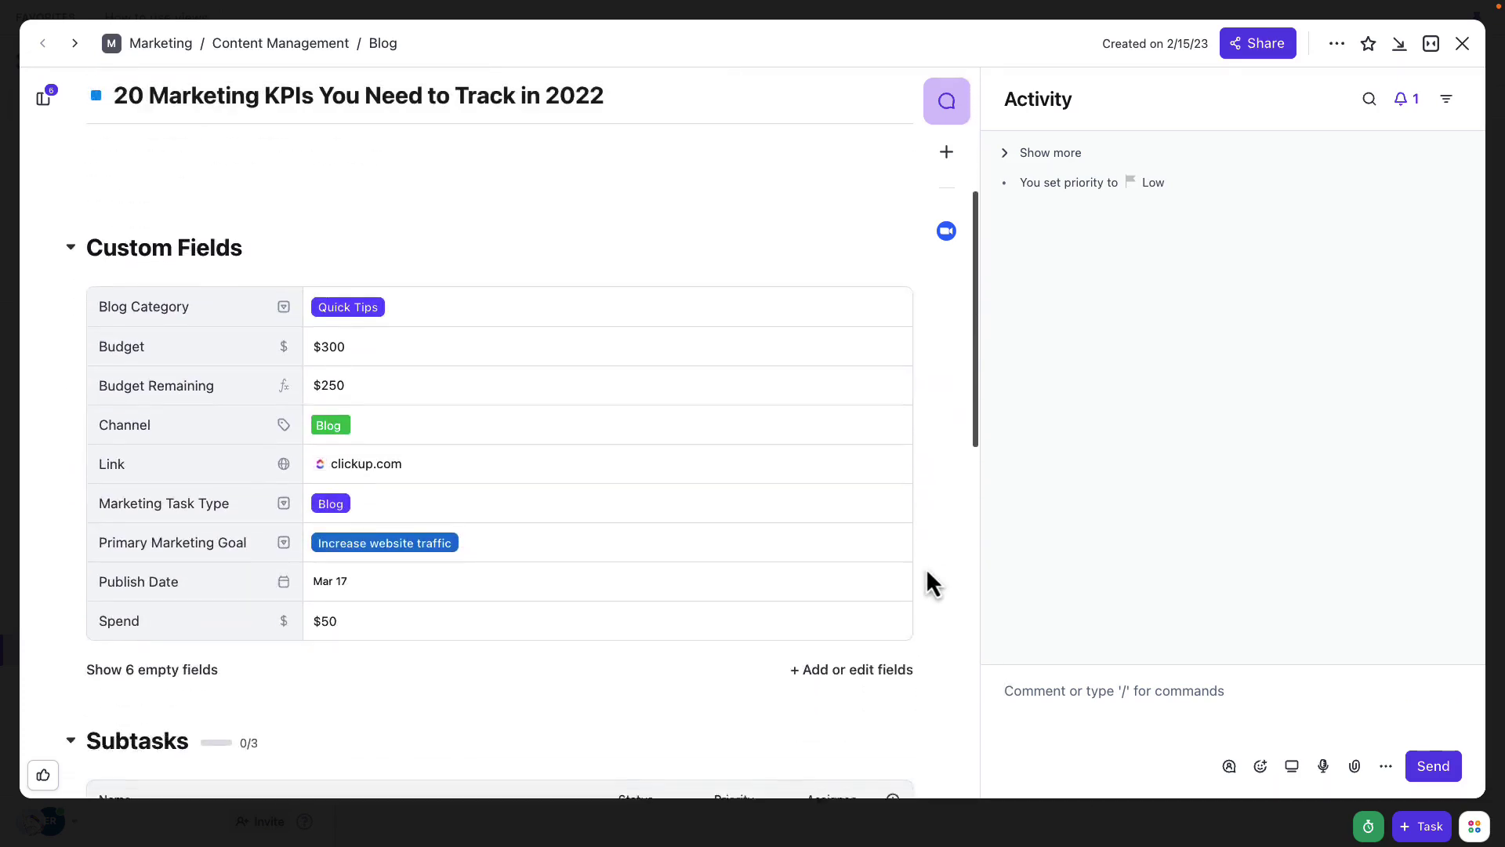
scroll(927, 575, down, 10)
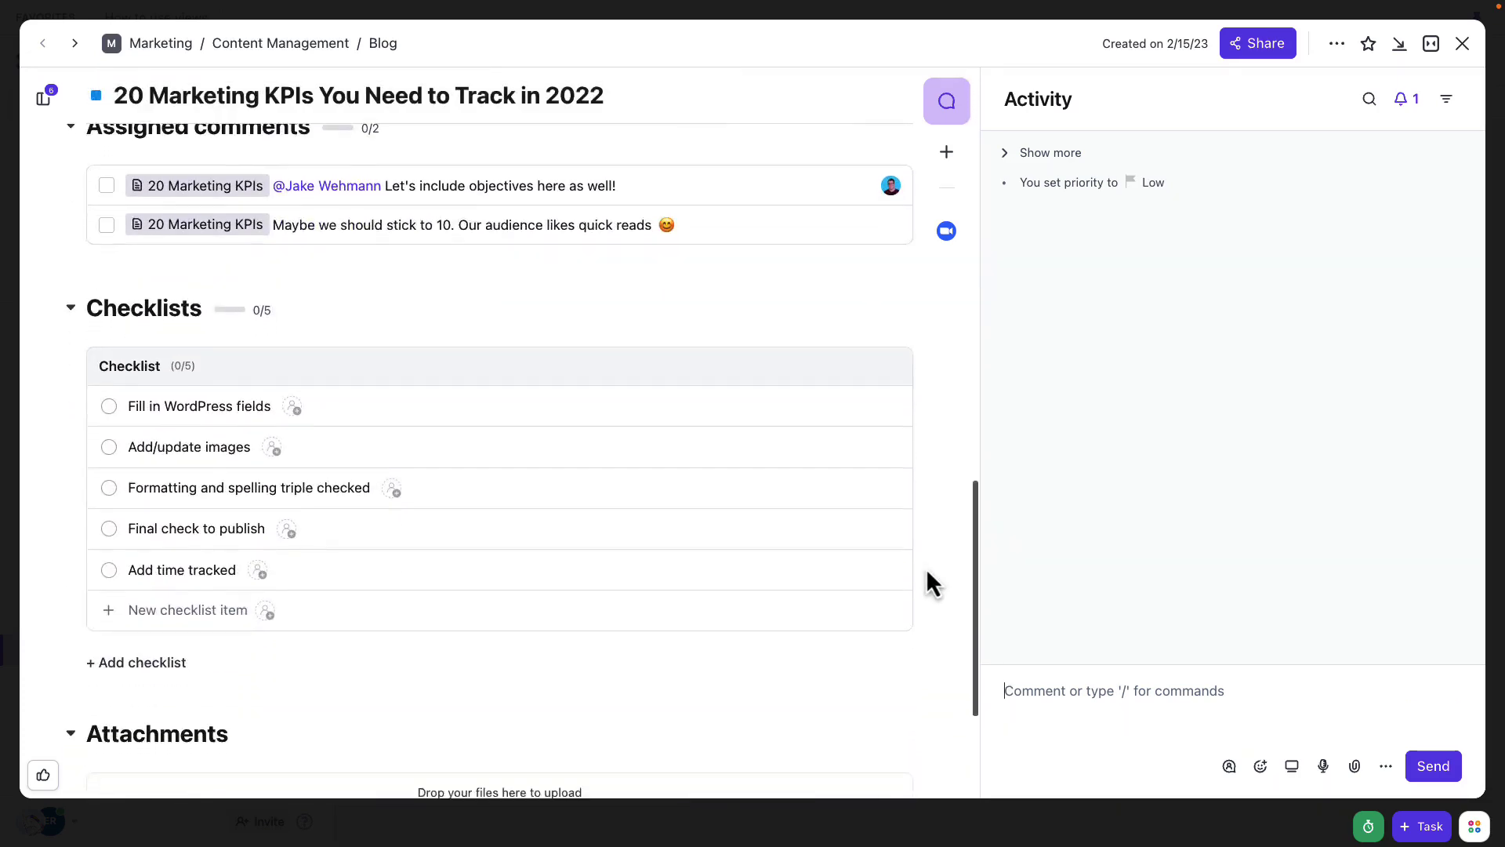
scroll(927, 574, down, 3)
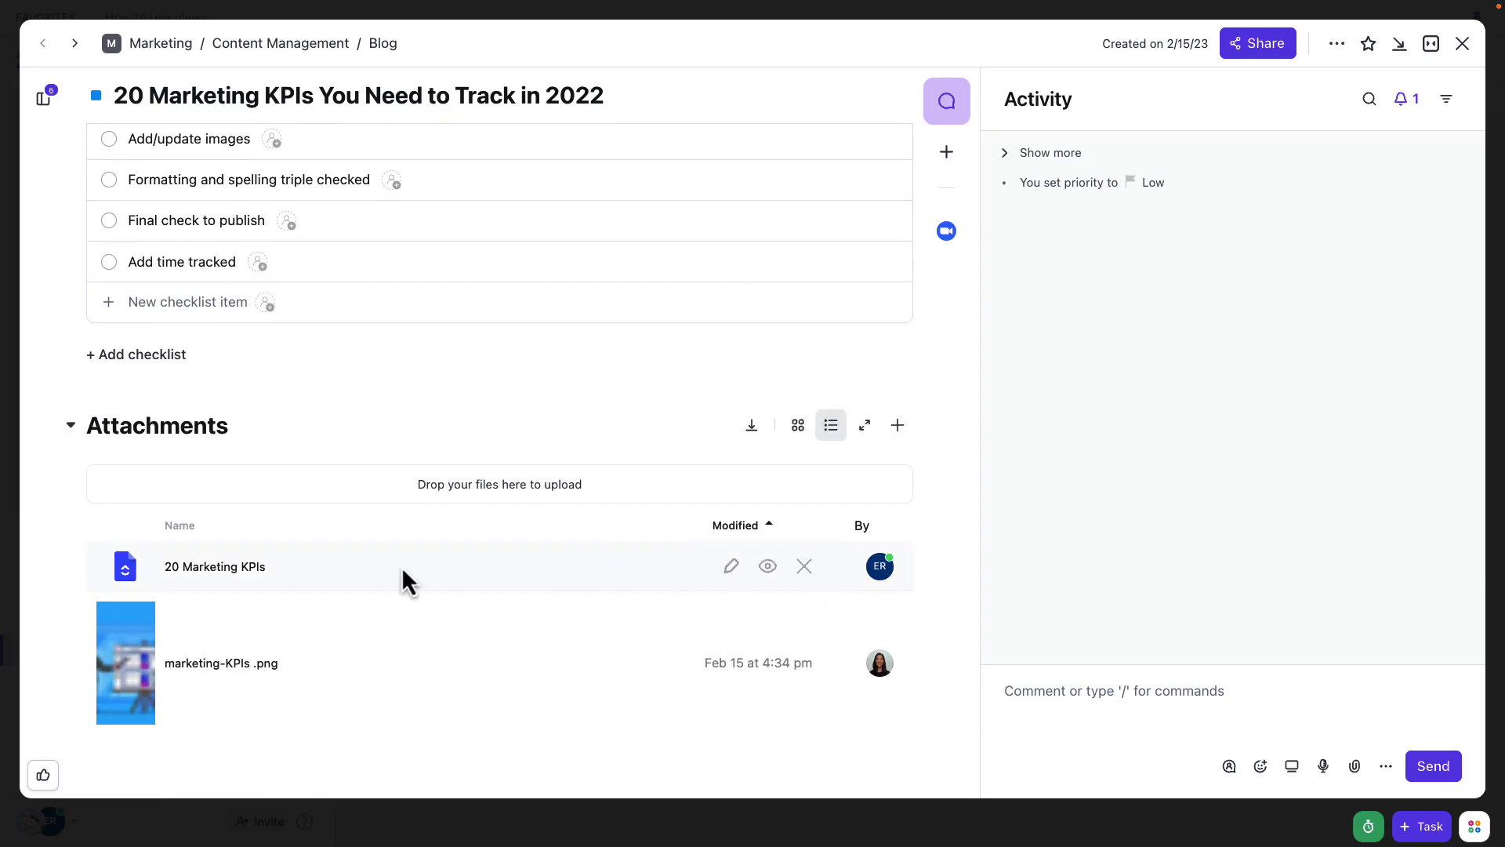
Open the 20 Marketing KPIs draft doc, read its two comments, and close it
click(236, 569)
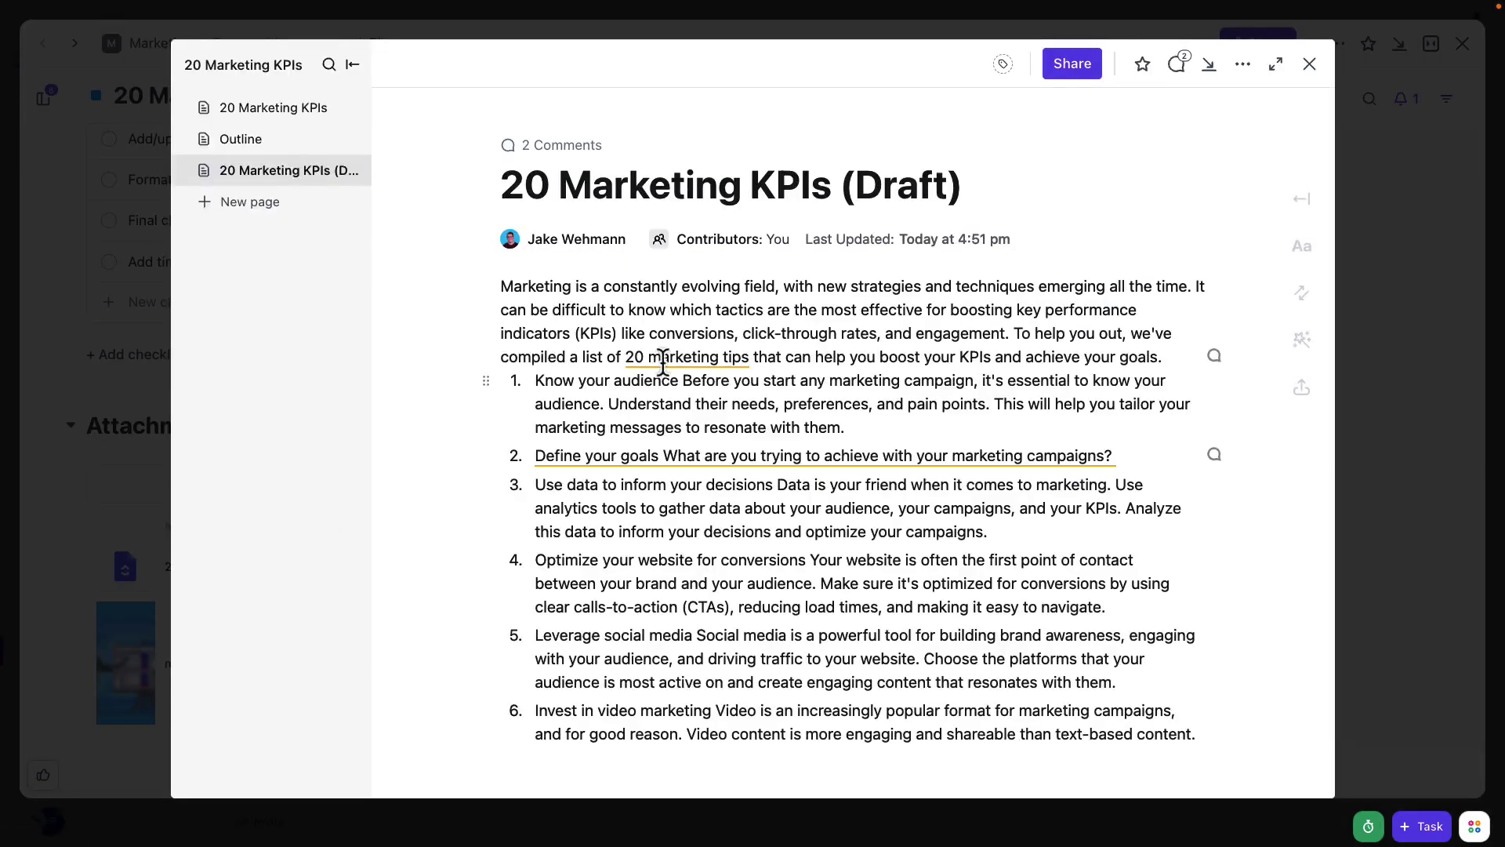
click(688, 359)
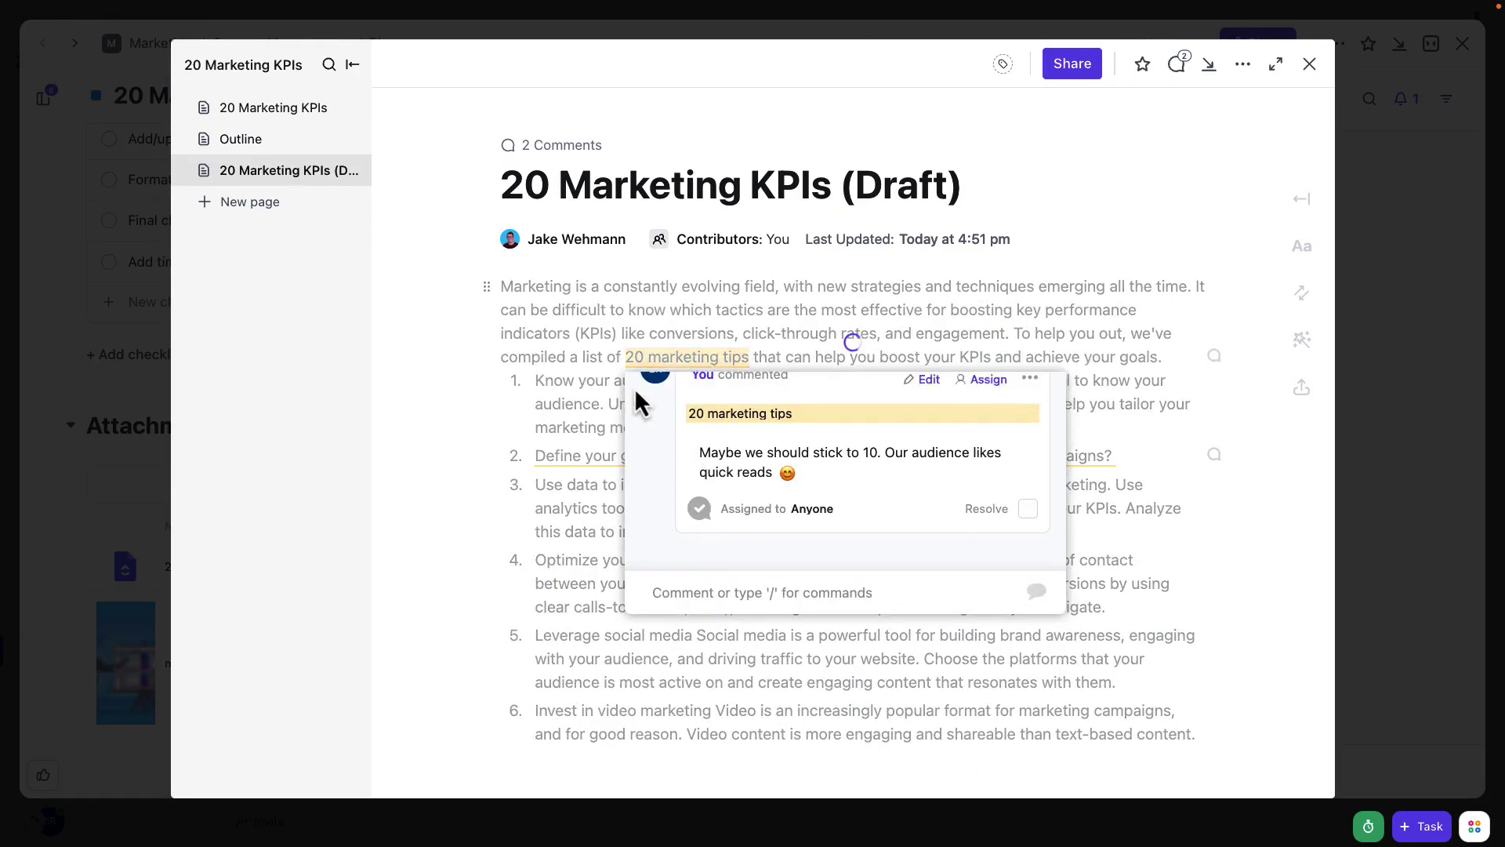
click(571, 384)
click(630, 453)
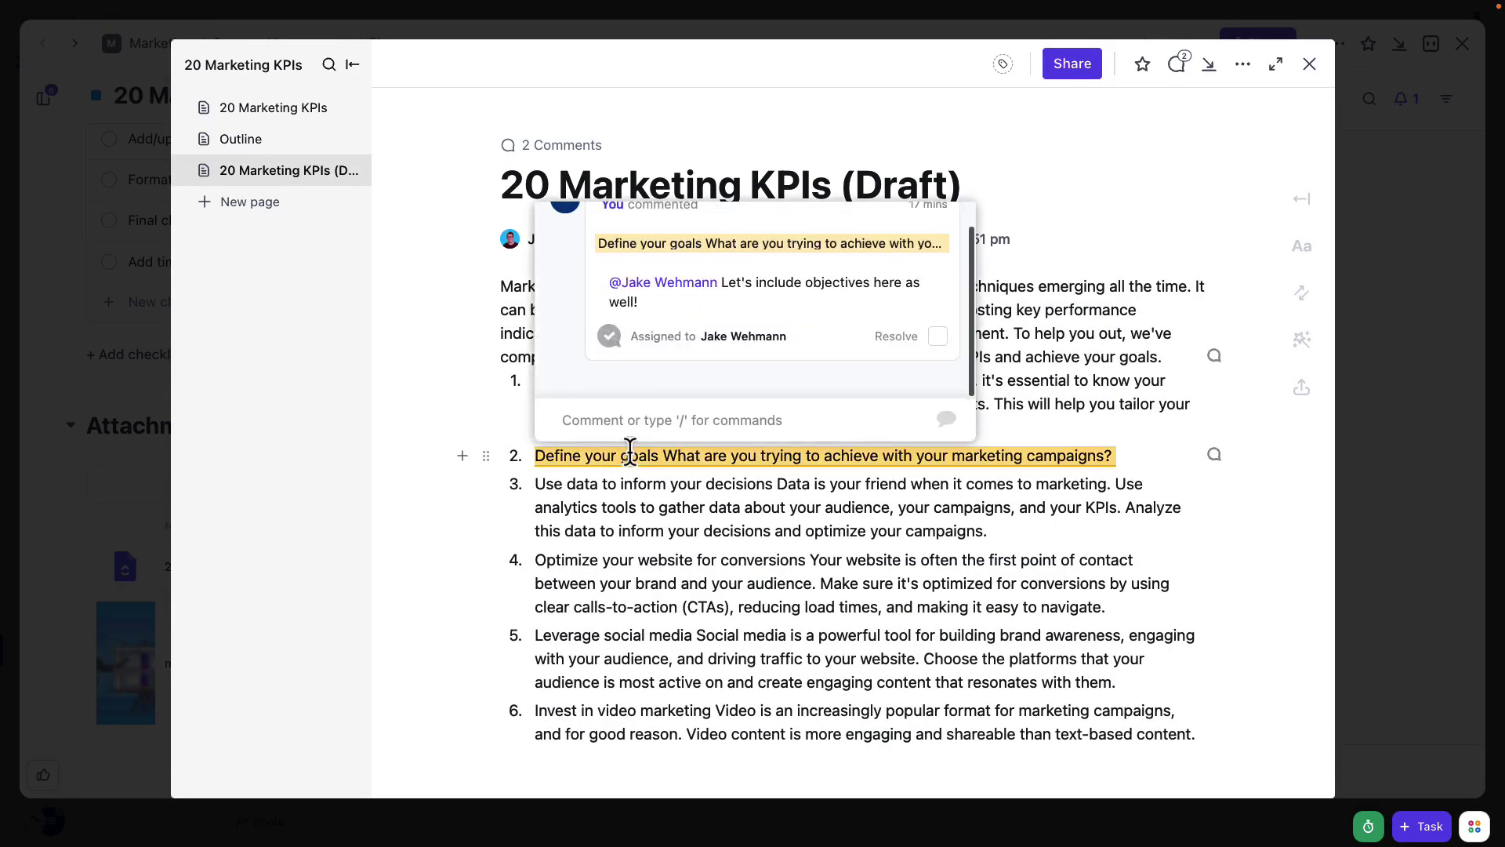
click(635, 531)
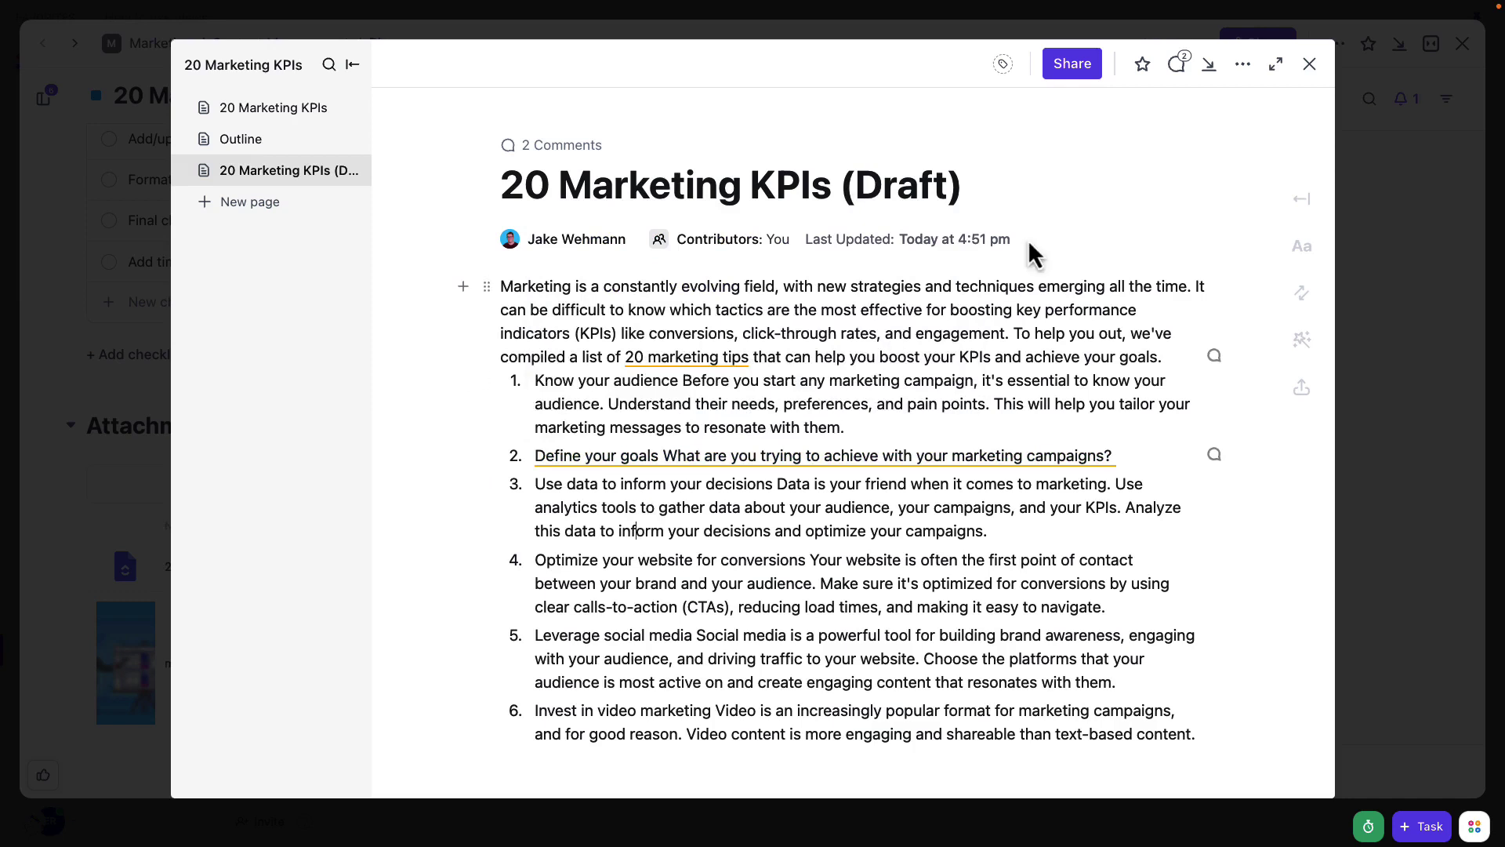
click(1310, 63)
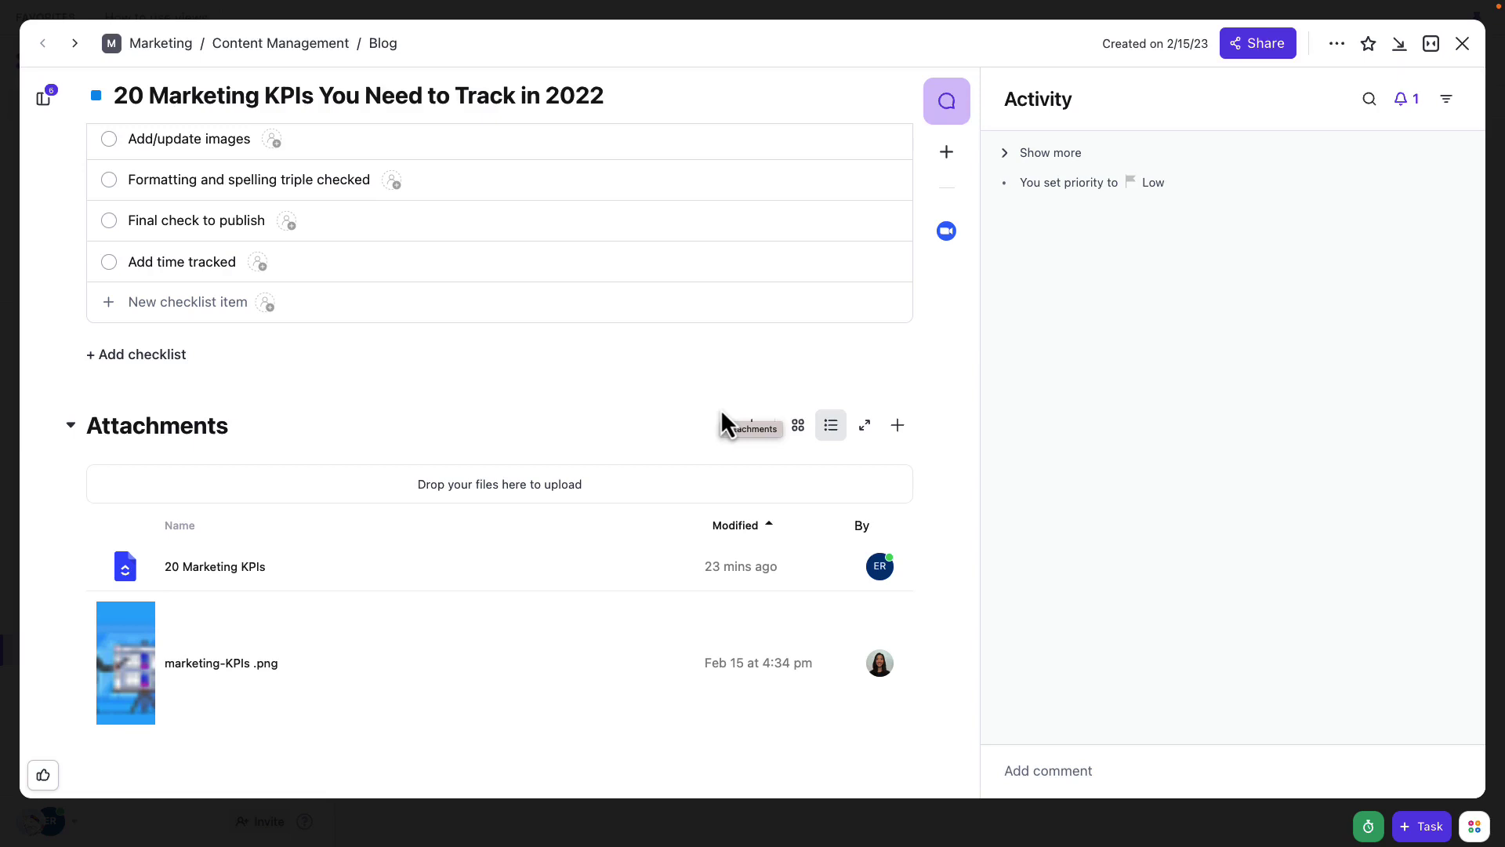
Close the KPIs task and switch the Blog list to Board view by status
click(1462, 44)
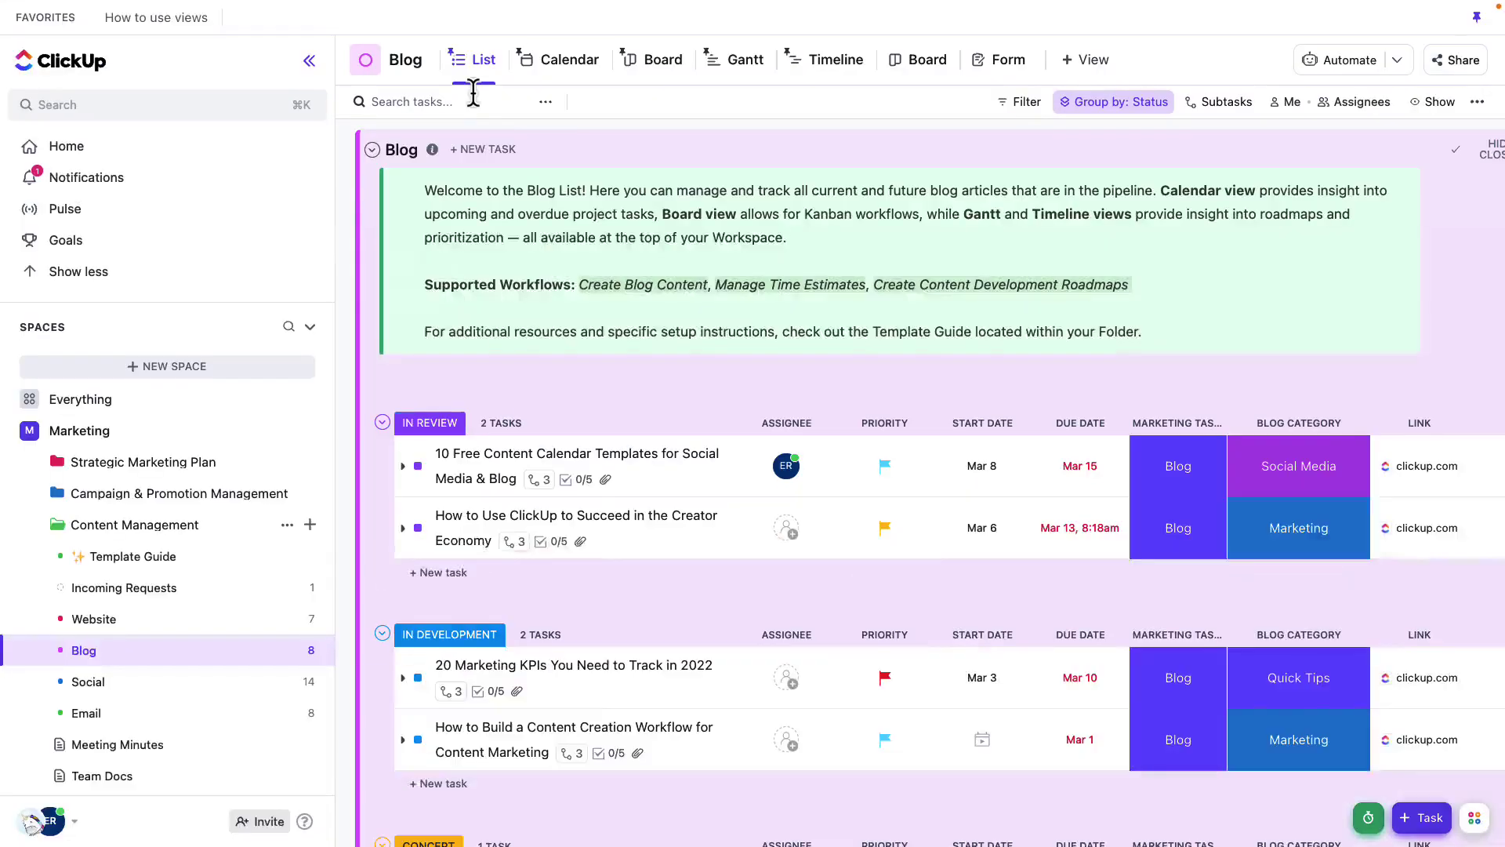
click(657, 63)
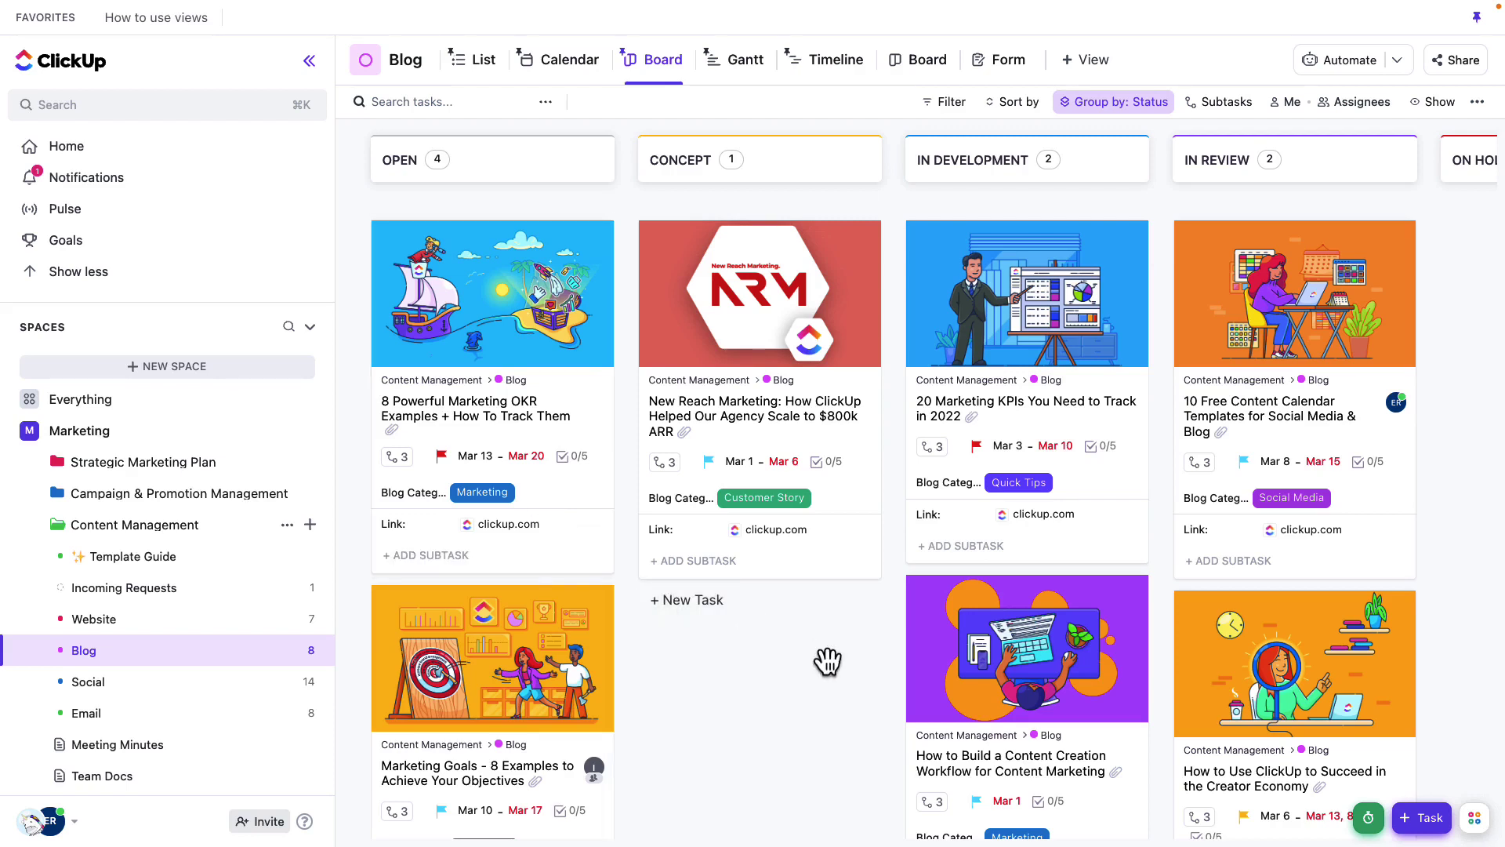
scroll(992, 587, down, 3)
scroll(992, 586, up, 3)
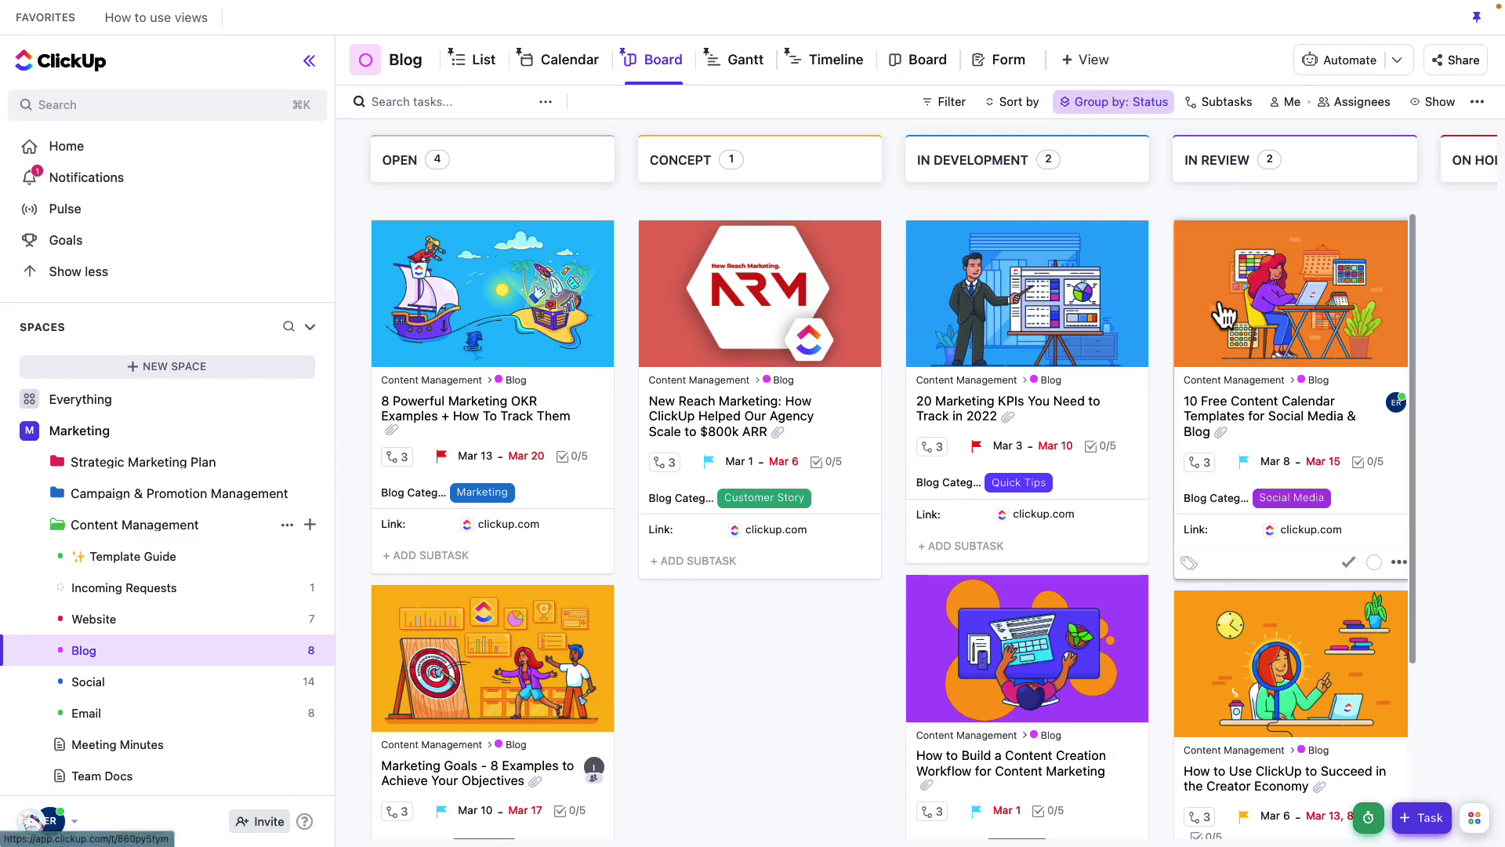
Drag the 20 Marketing KPIs card from In Development into the In Review column
drag(975, 334, 1218, 345)
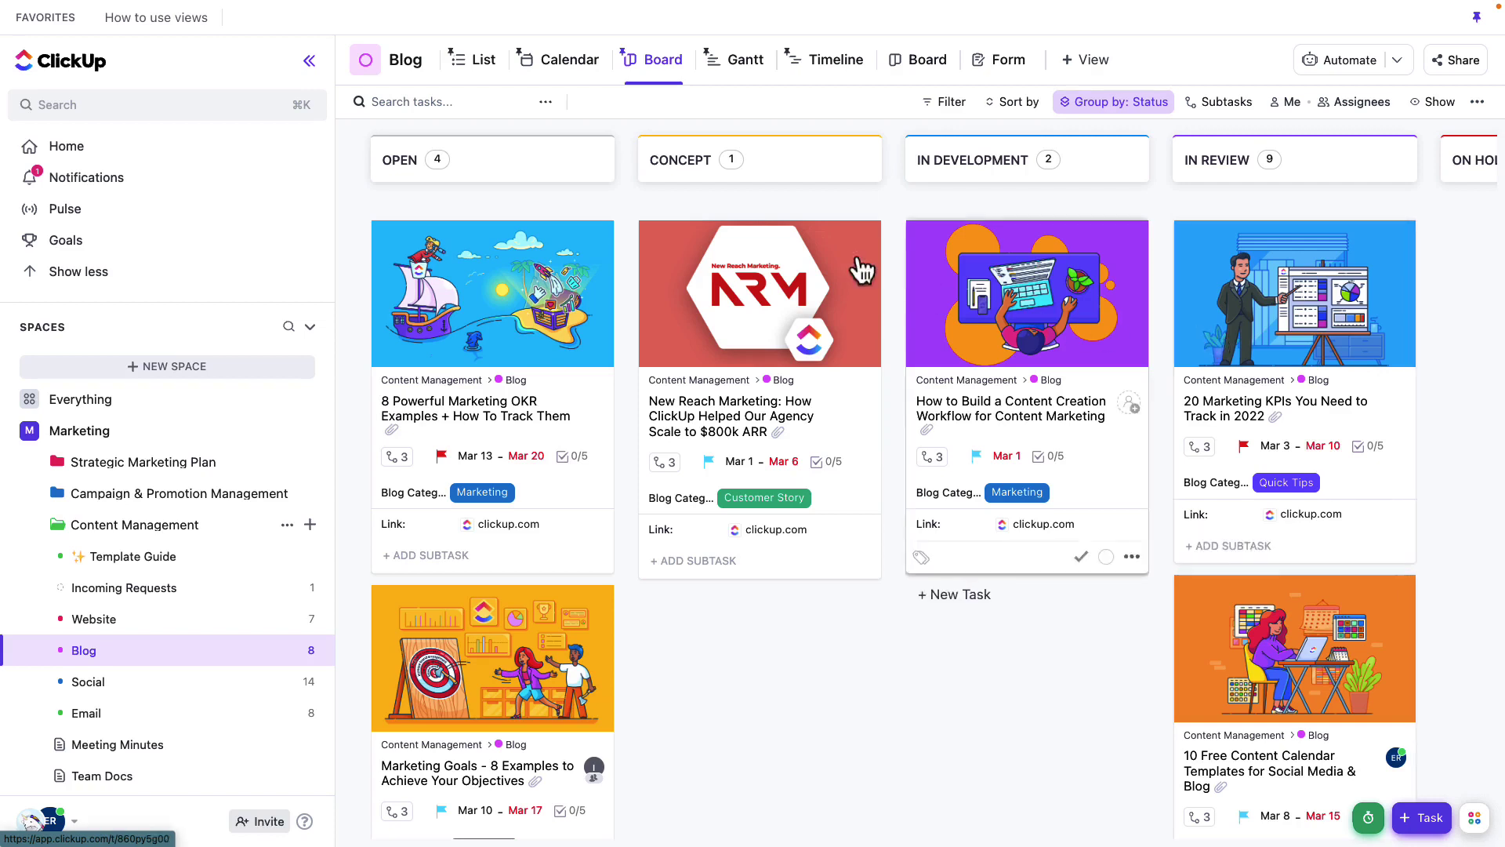
click(570, 63)
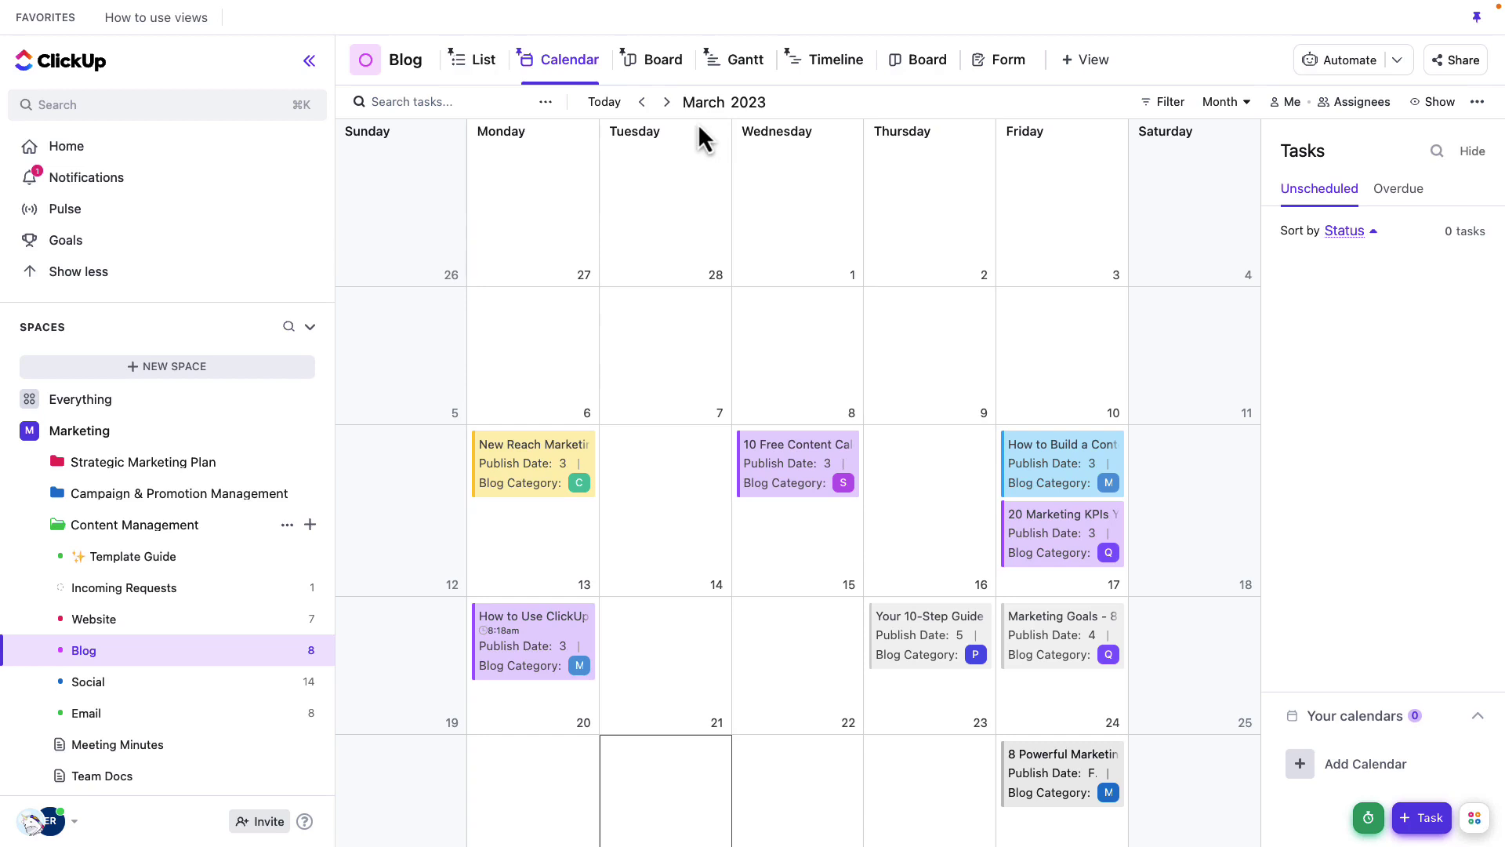
click(1440, 105)
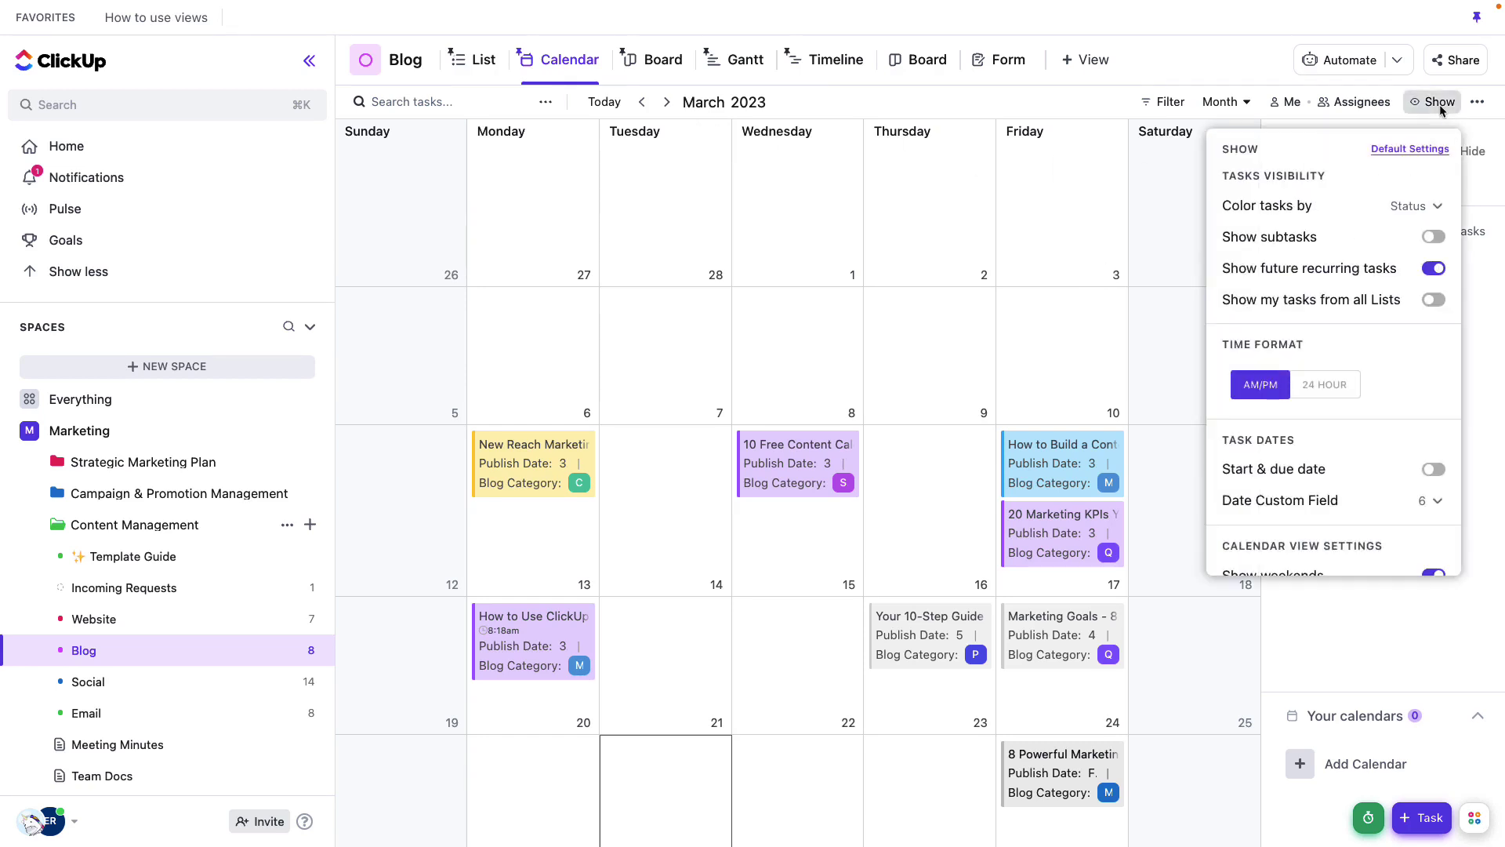
scroll(1435, 341, down, 3)
click(1434, 368)
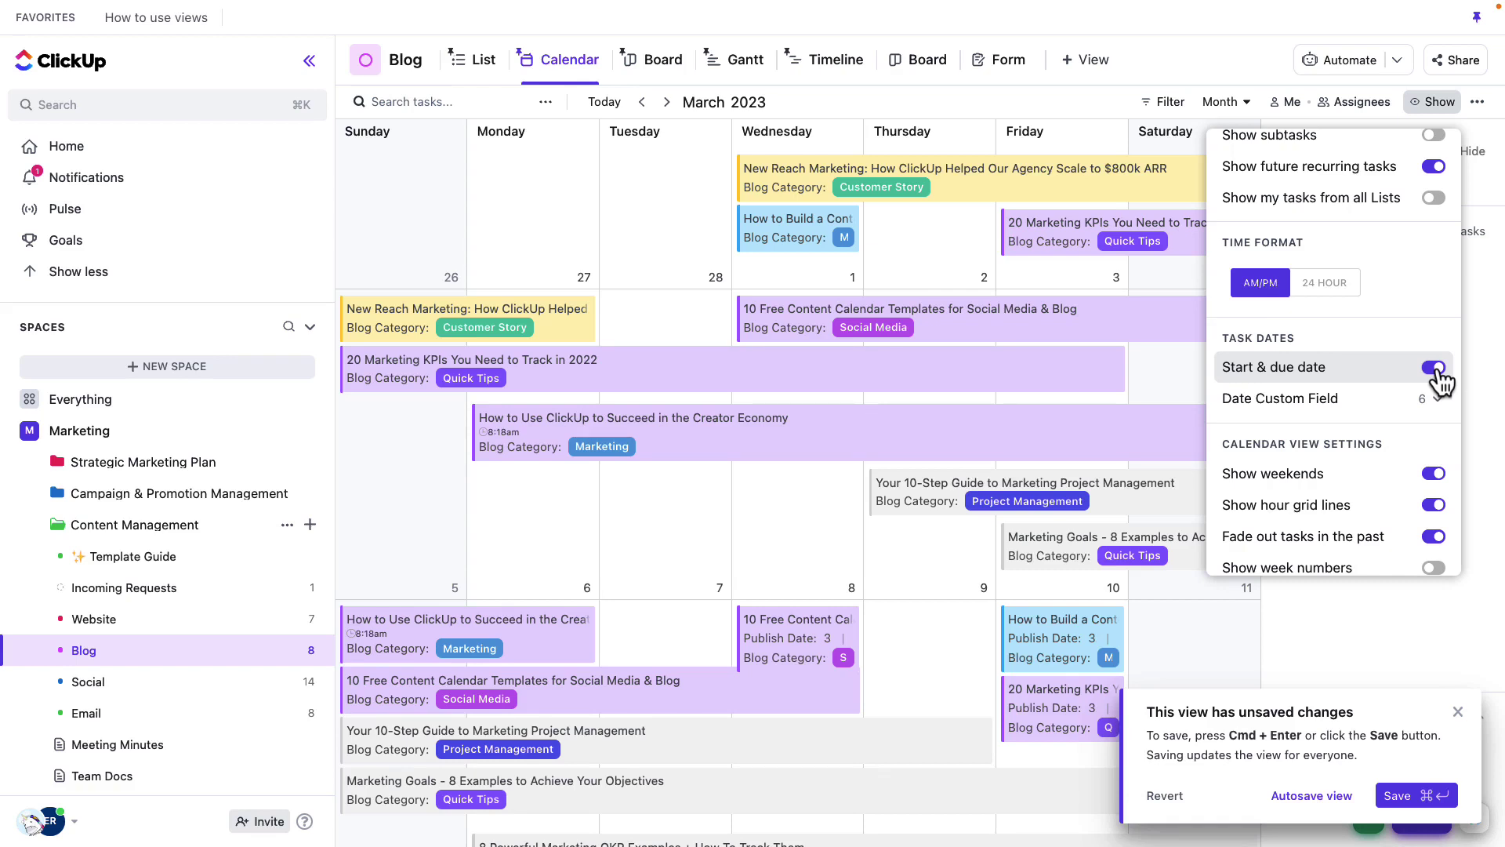
click(1435, 368)
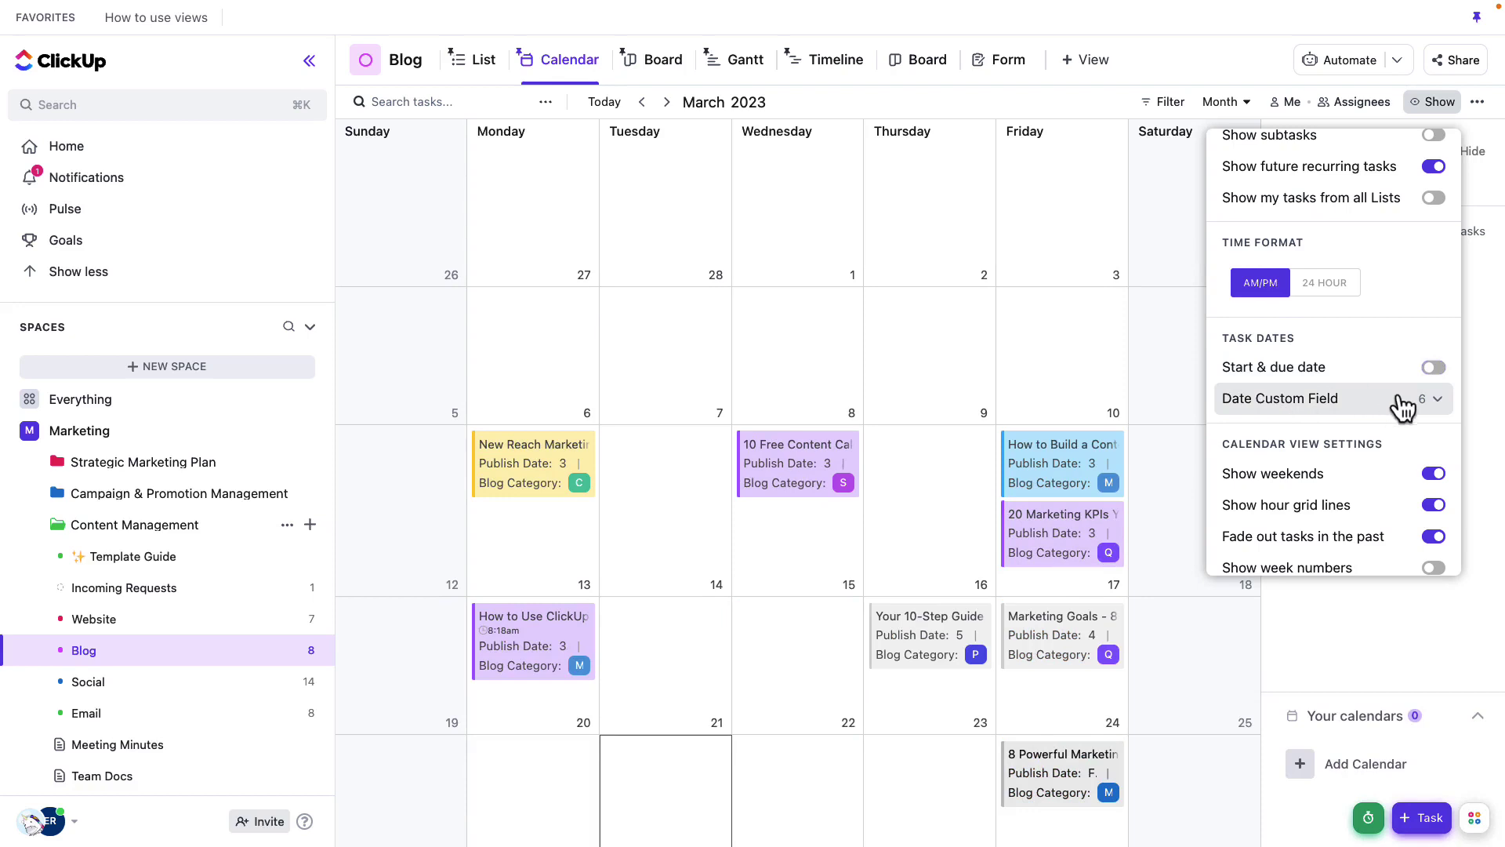
click(1438, 398)
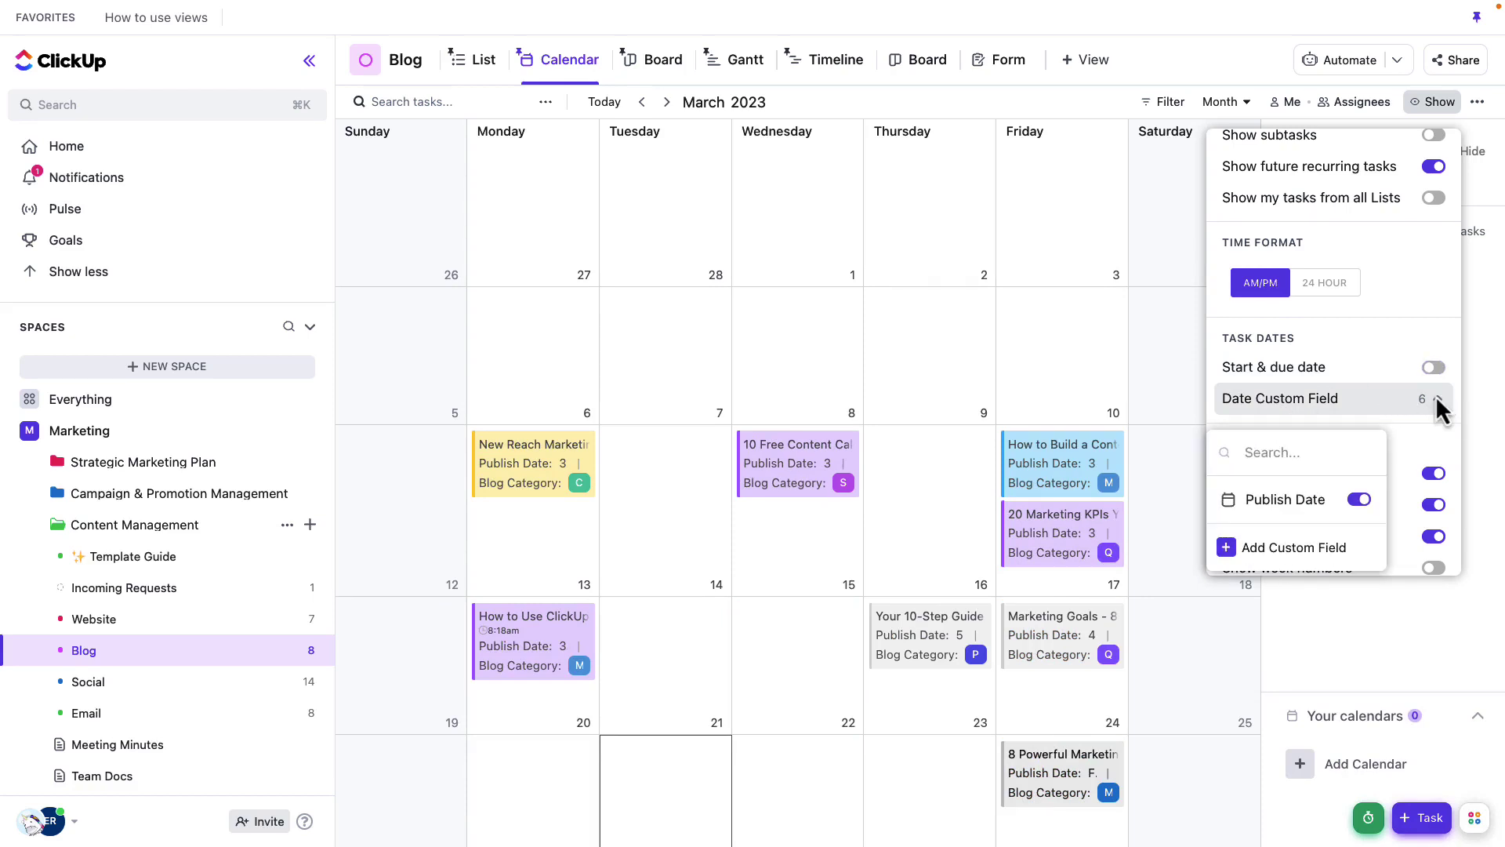
click(1359, 501)
click(1359, 501)
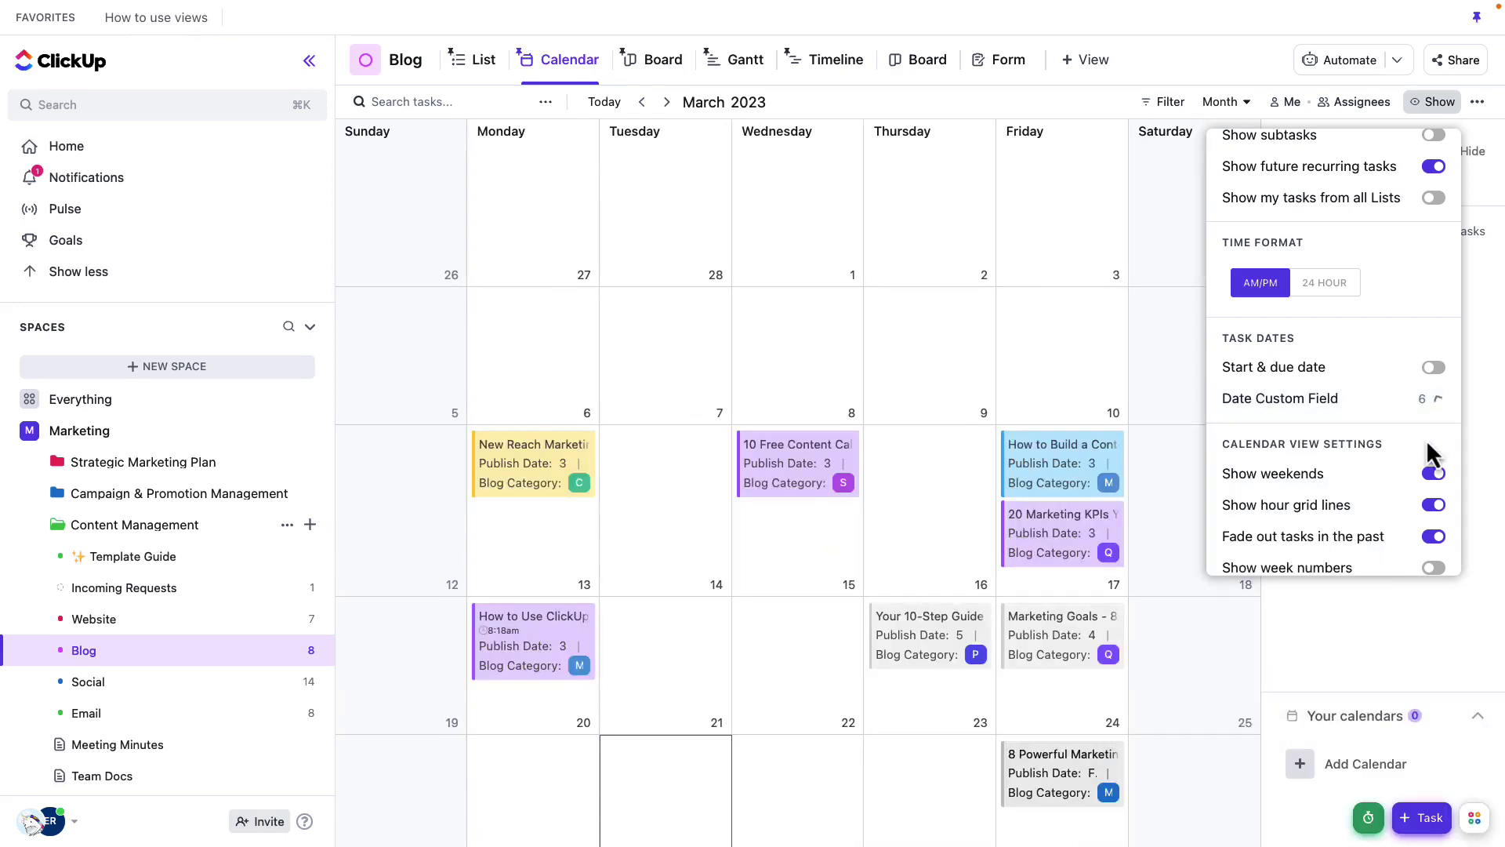
click(1184, 318)
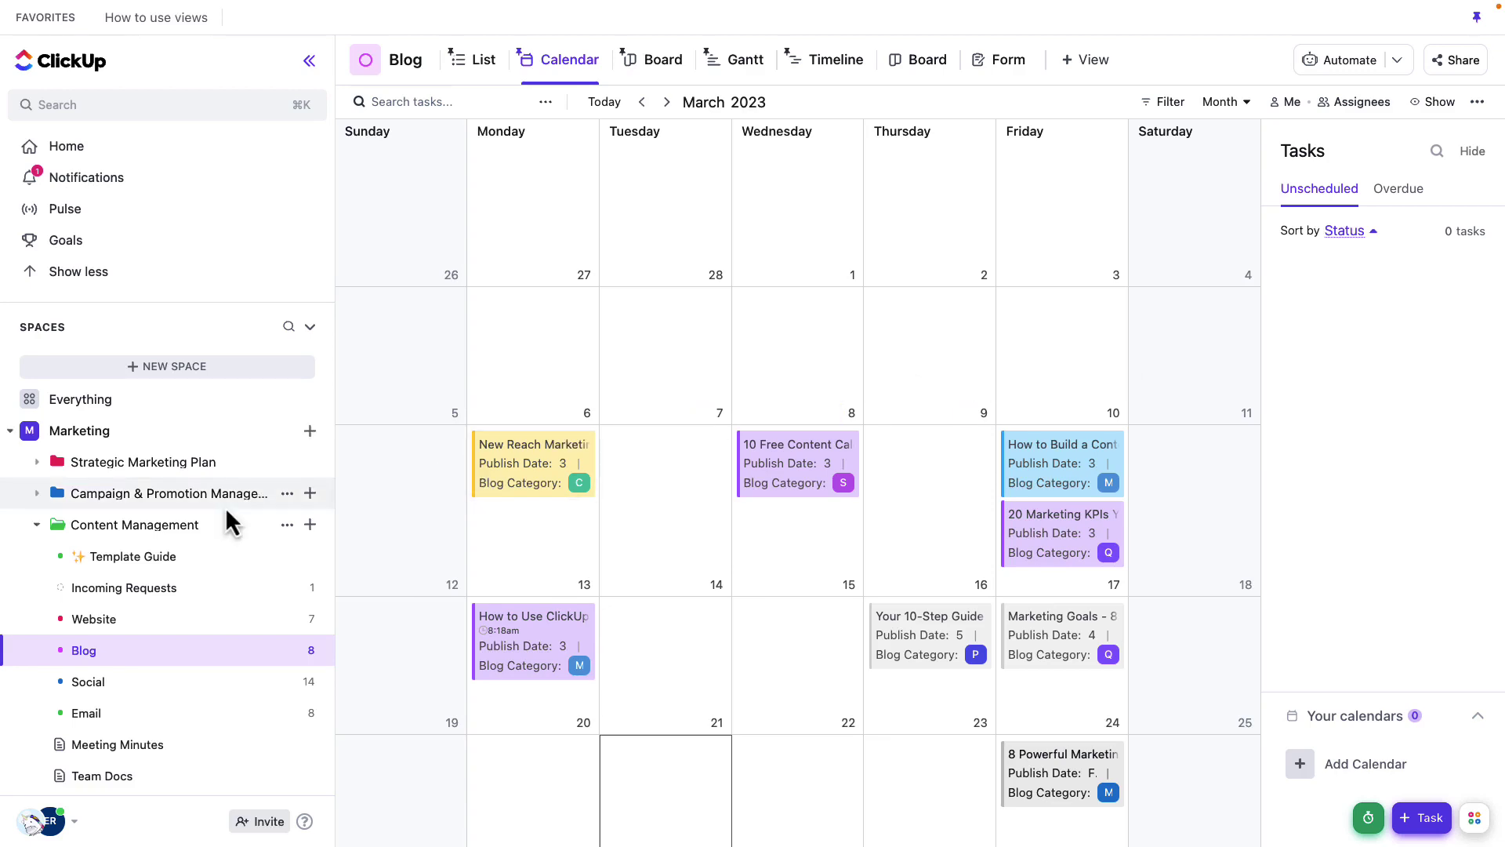
Switch the Content Management folder to Calendar view and place tasks by Publish Date, not start/due dates
click(132, 527)
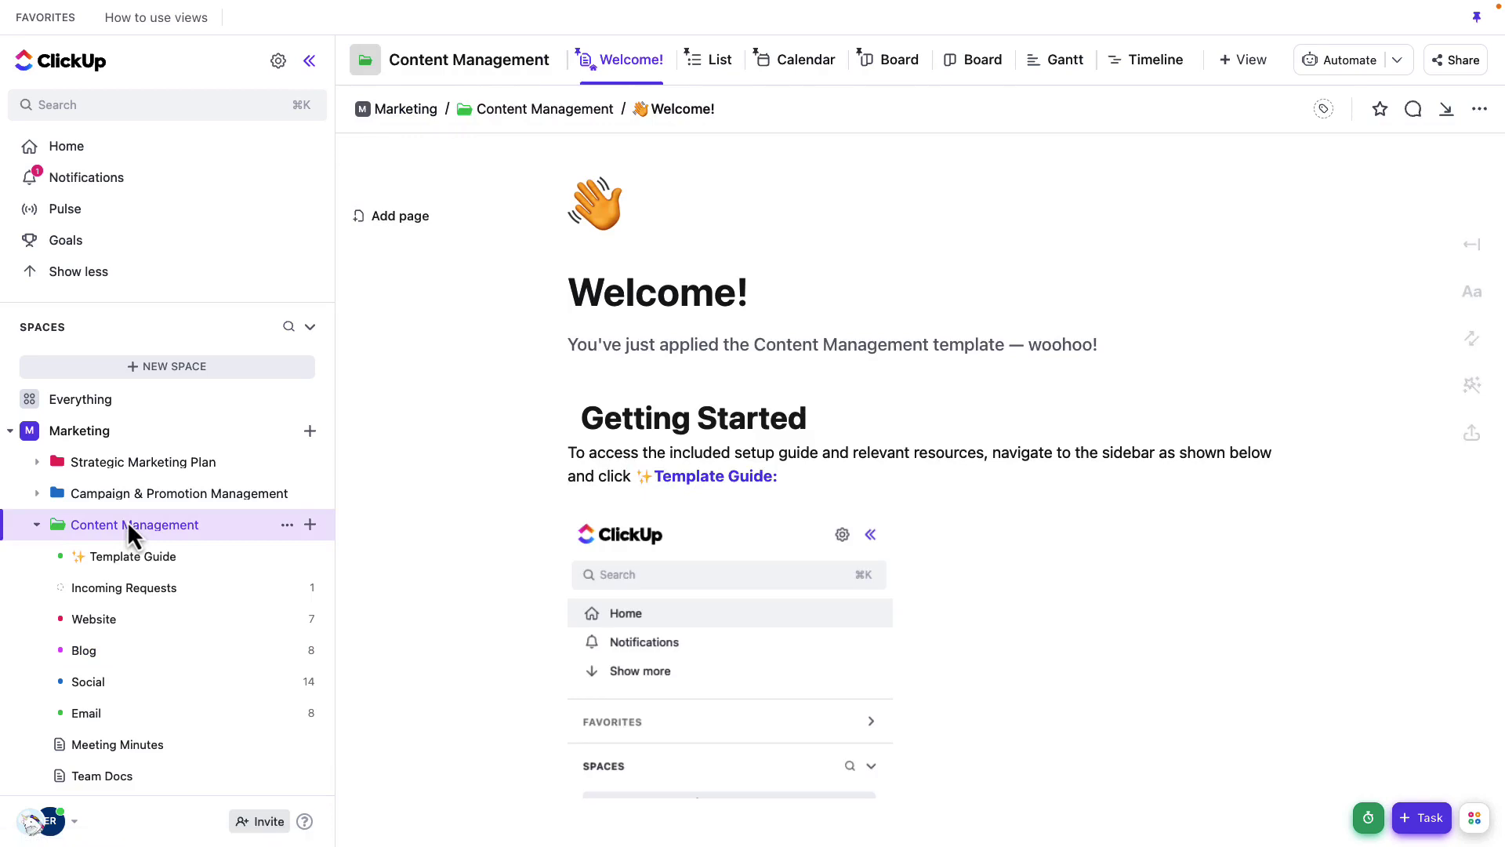
click(803, 61)
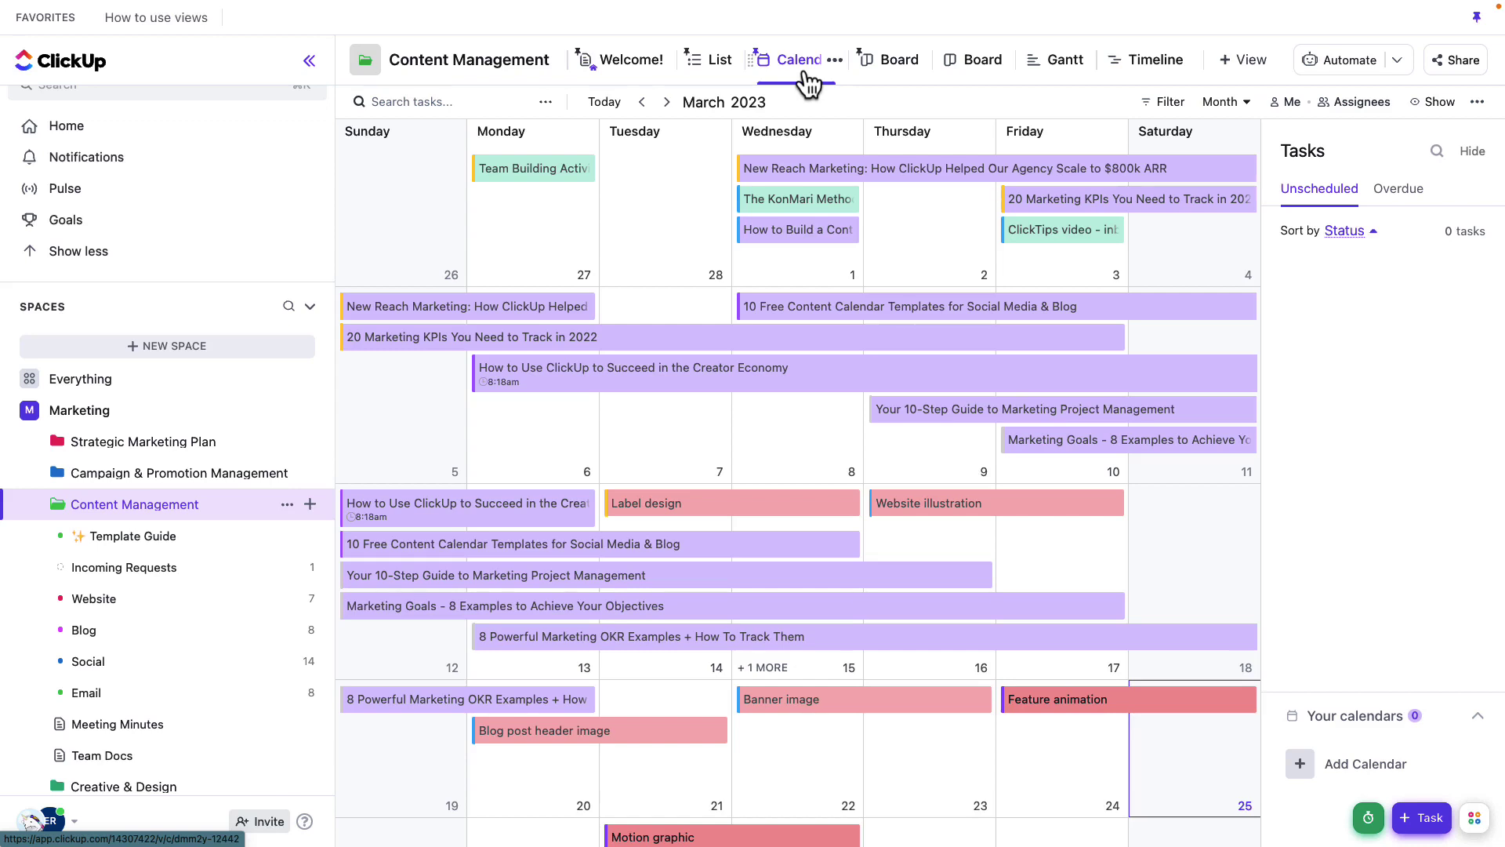
click(1434, 101)
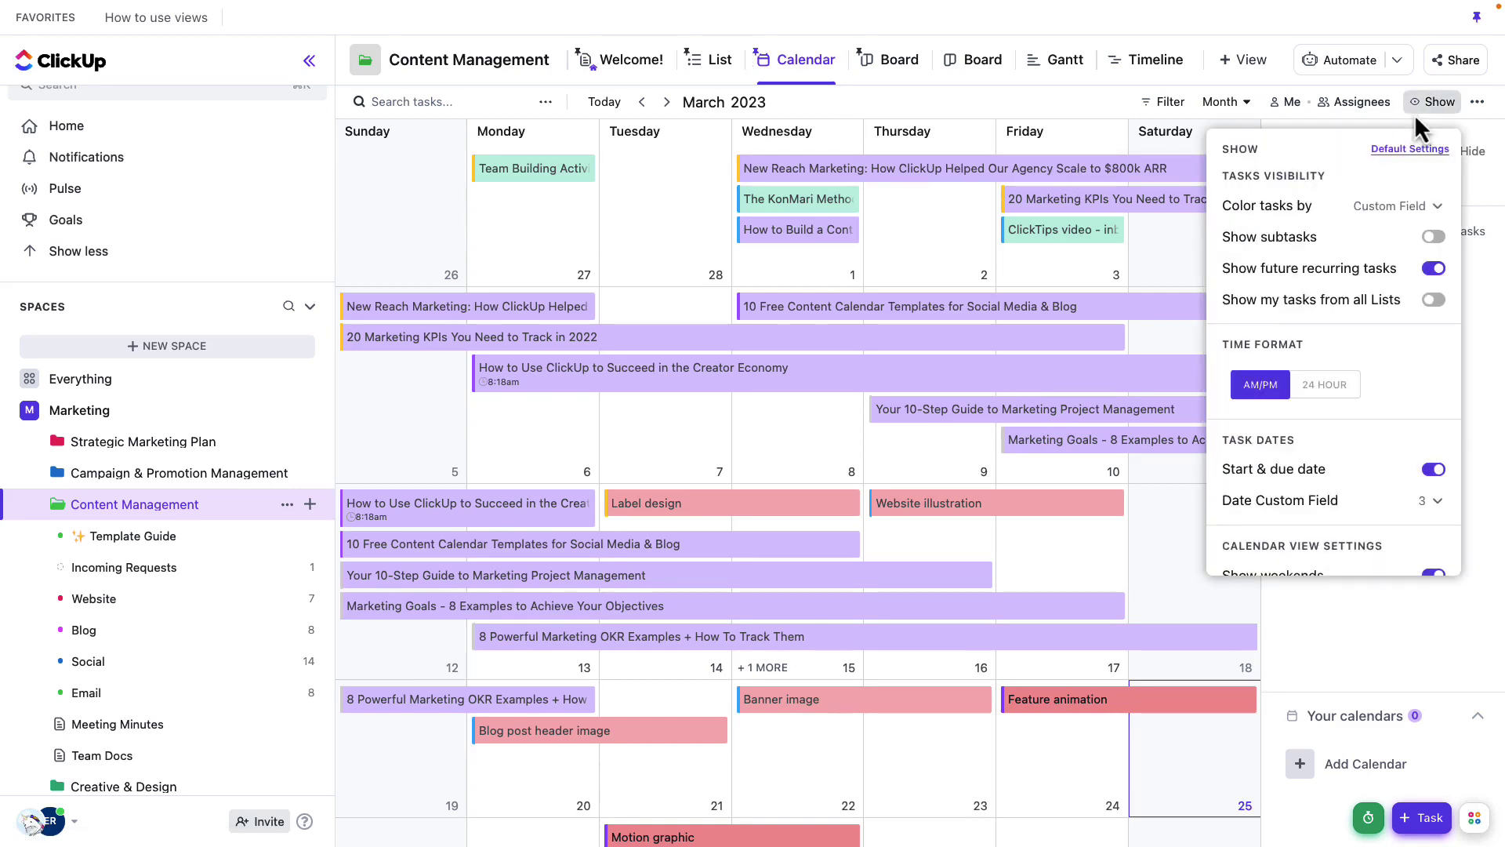
click(1434, 470)
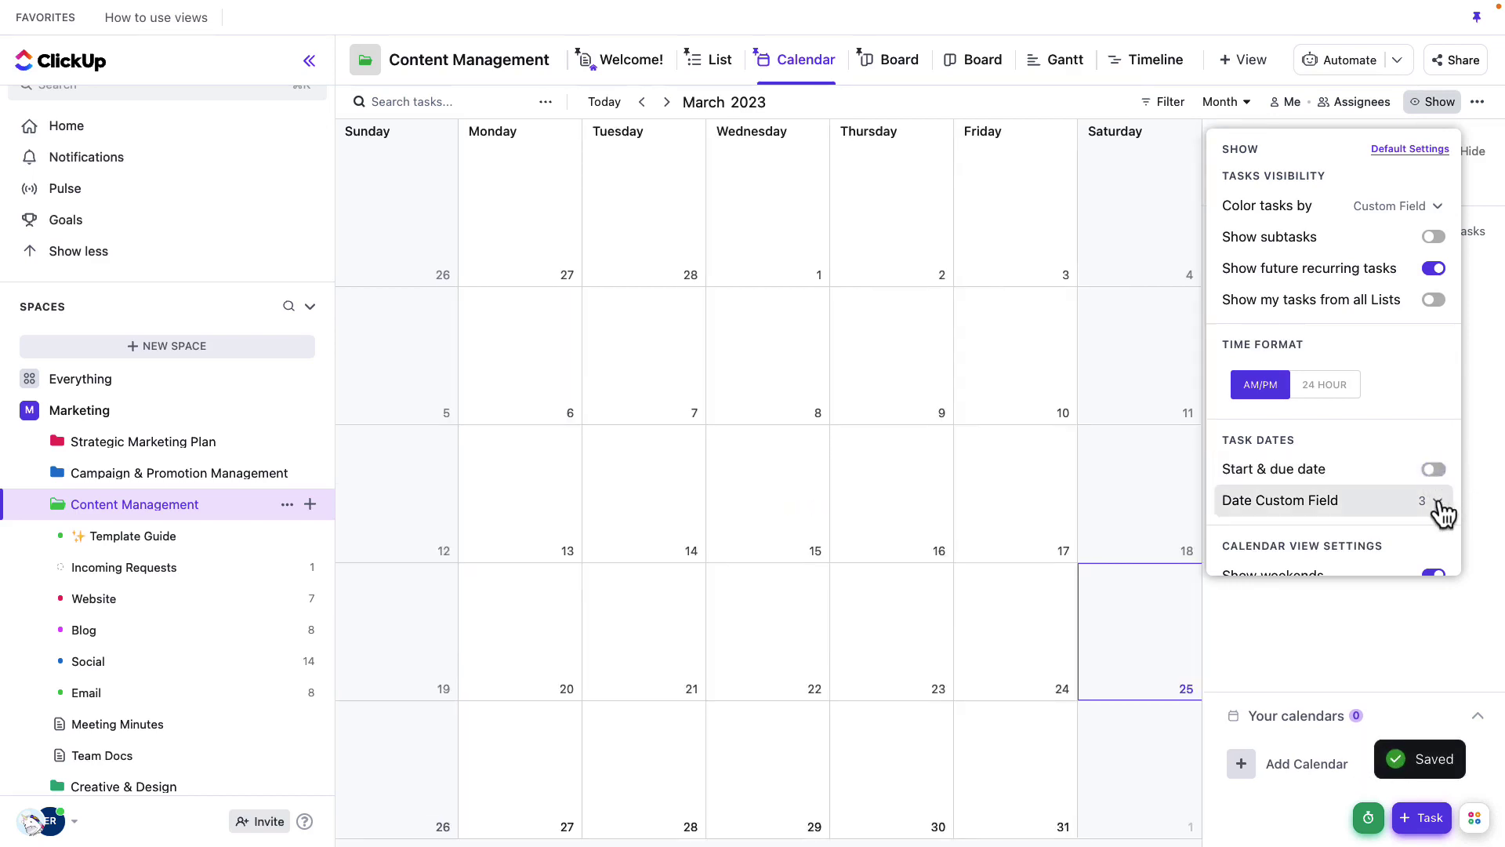
click(1438, 501)
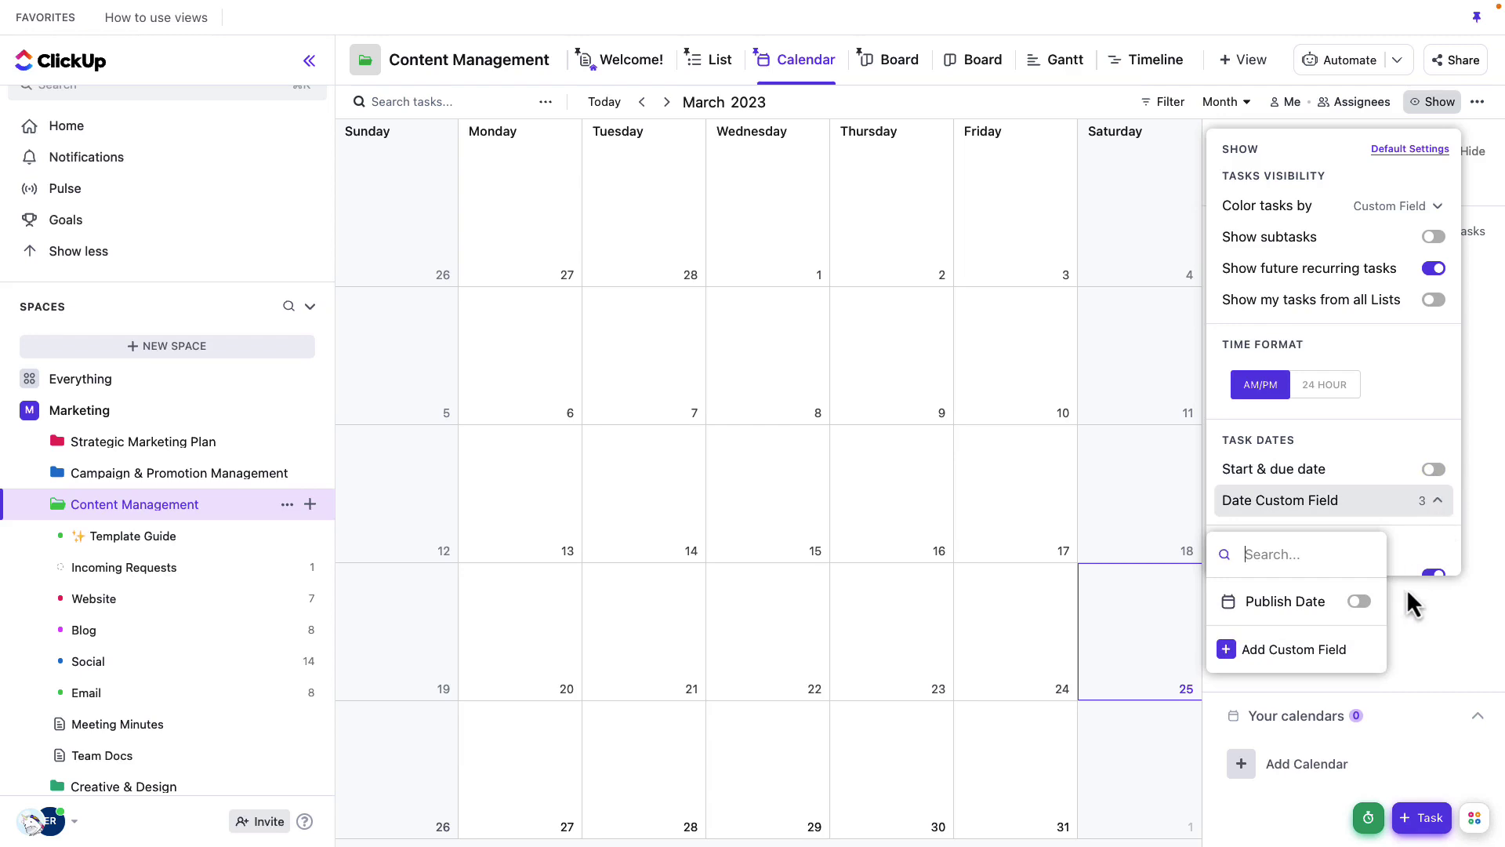
click(1360, 602)
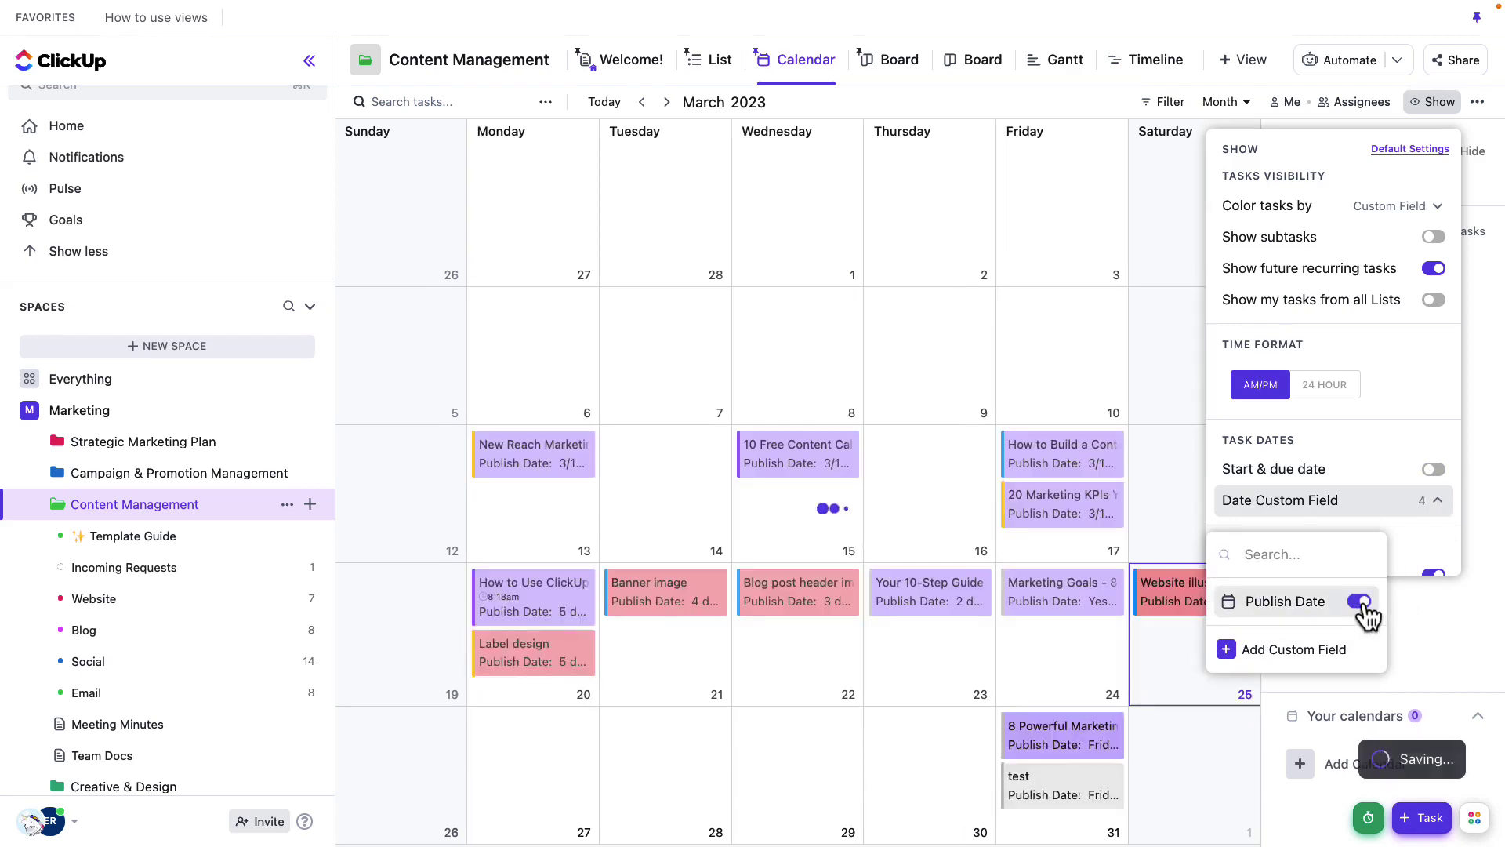
click(1429, 624)
click(1429, 624)
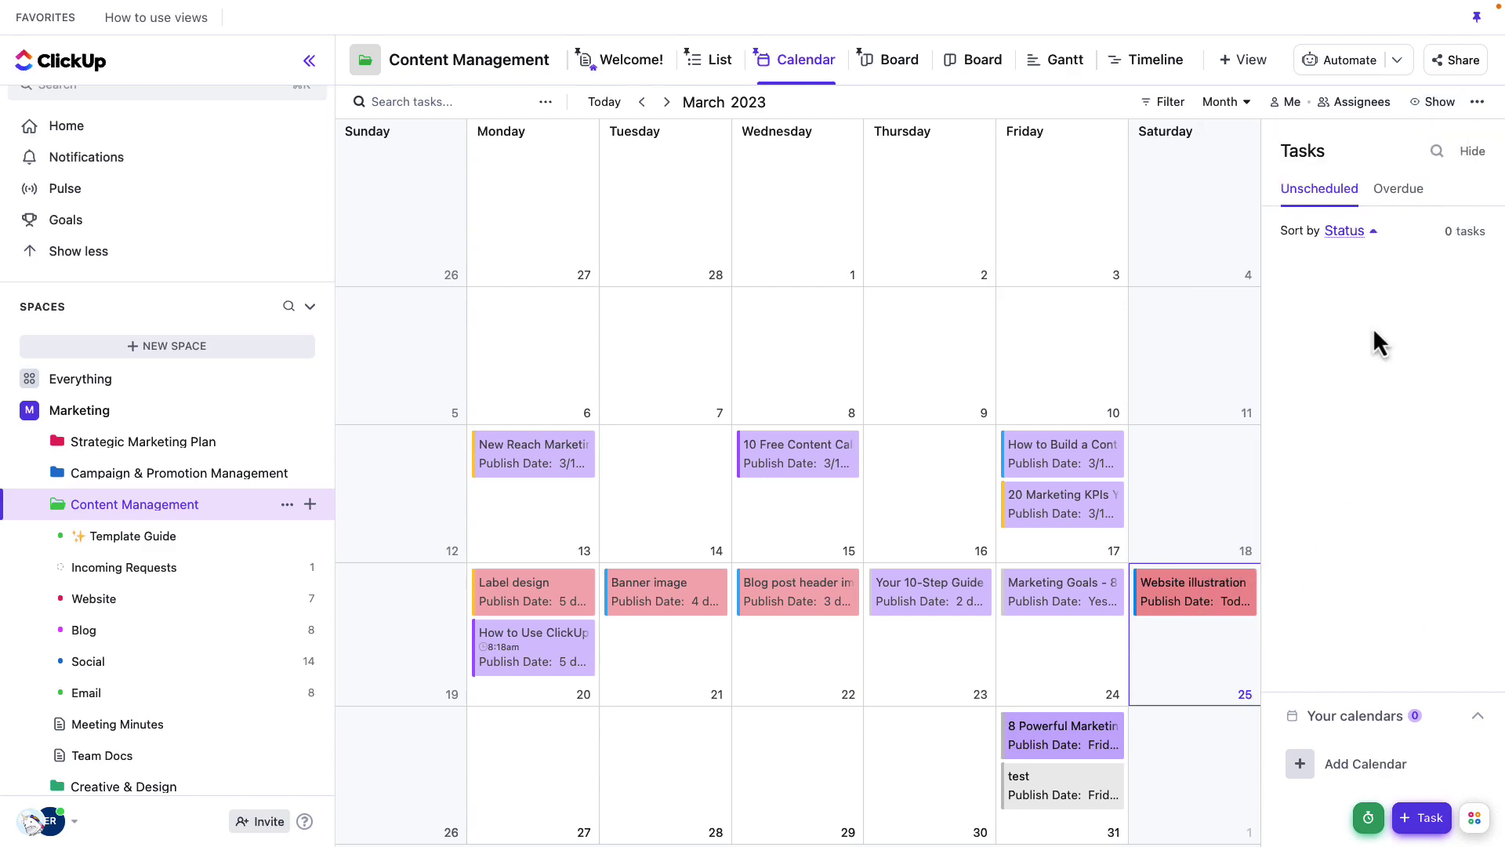
click(1431, 102)
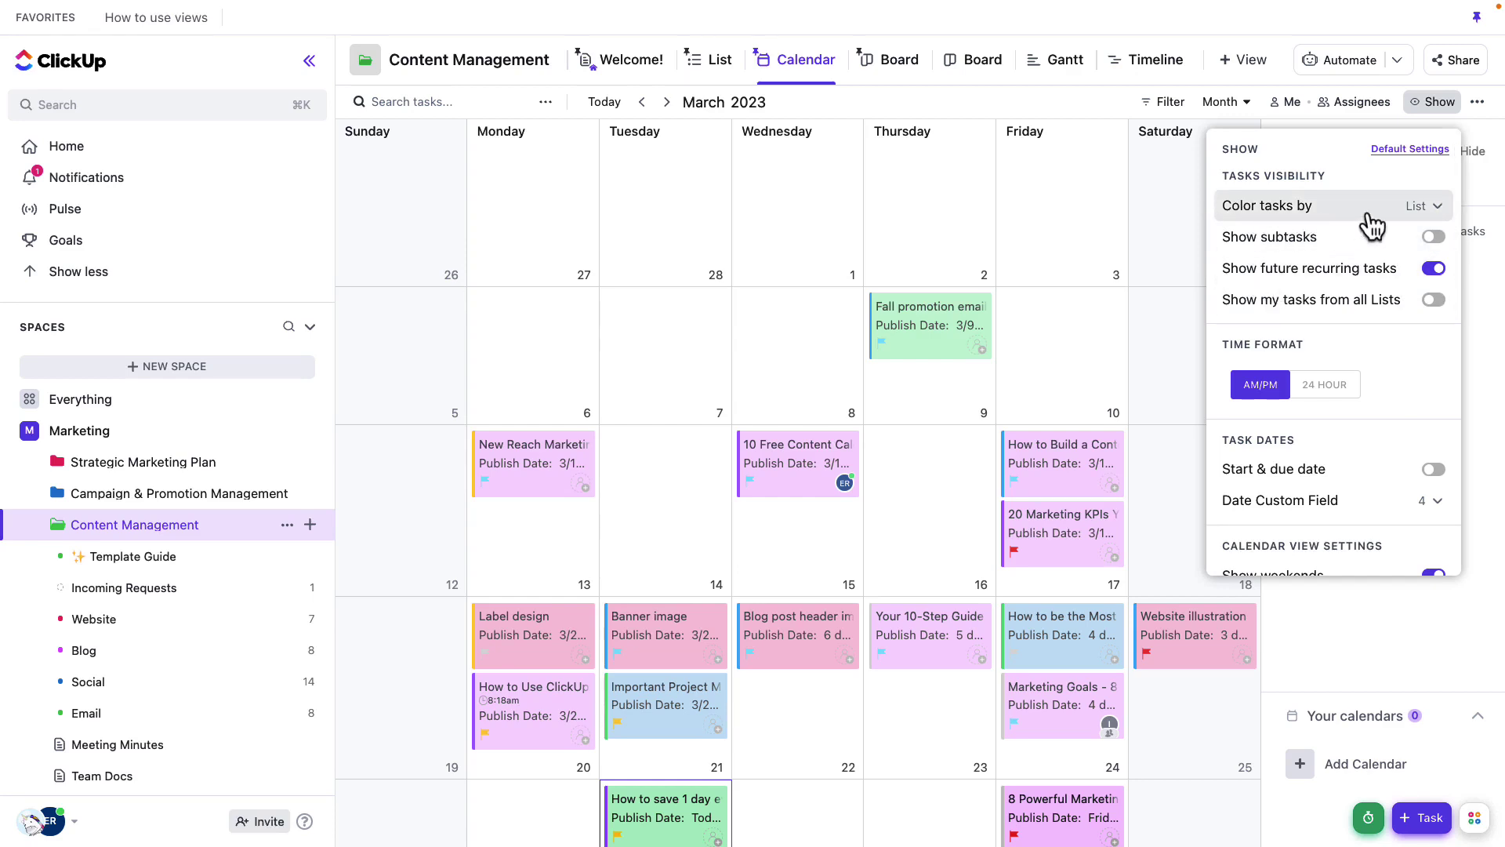
click(1439, 210)
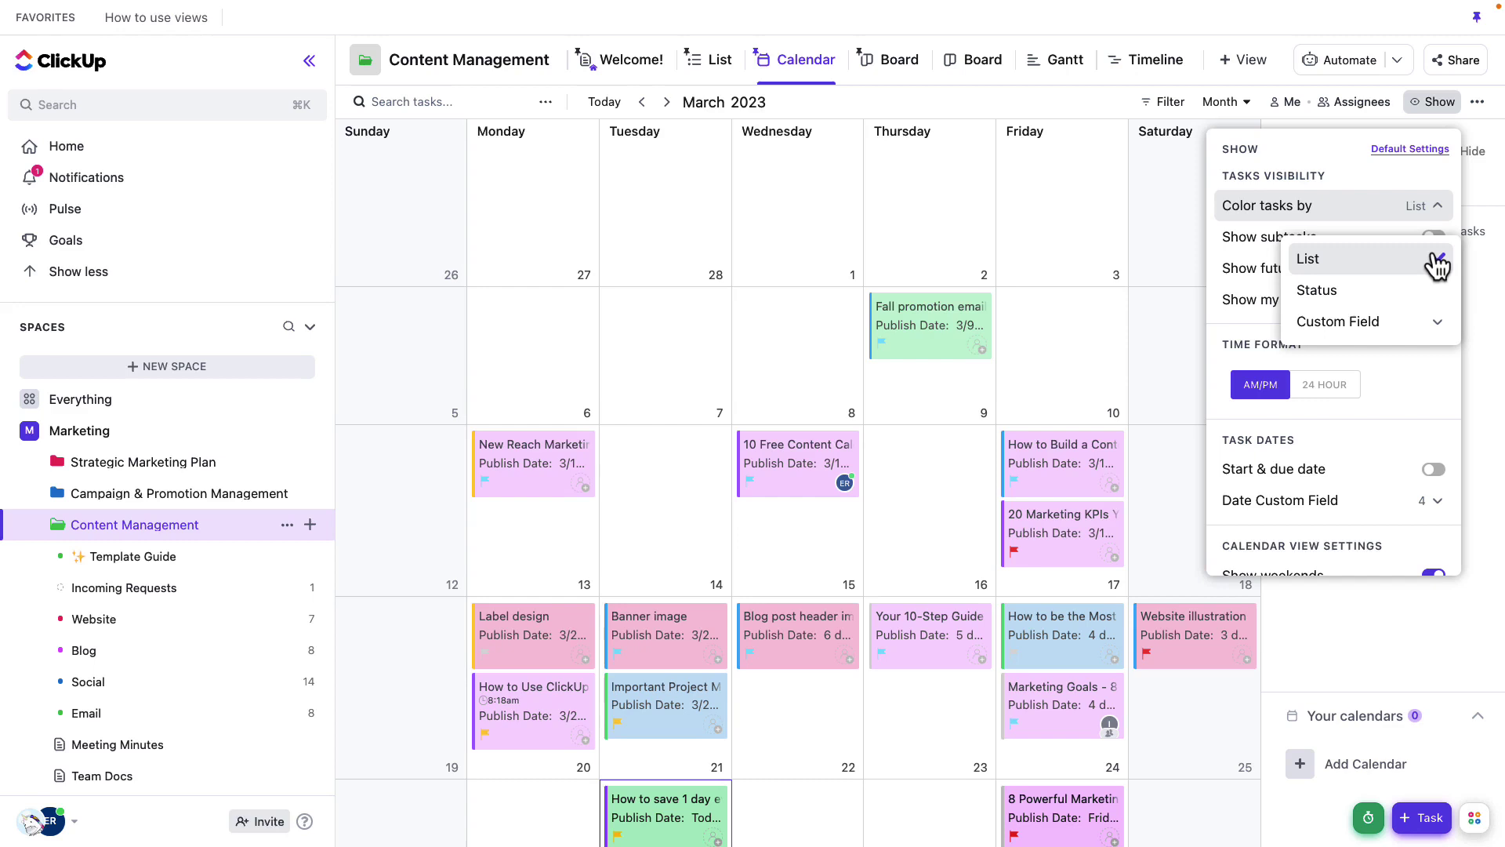
click(1479, 292)
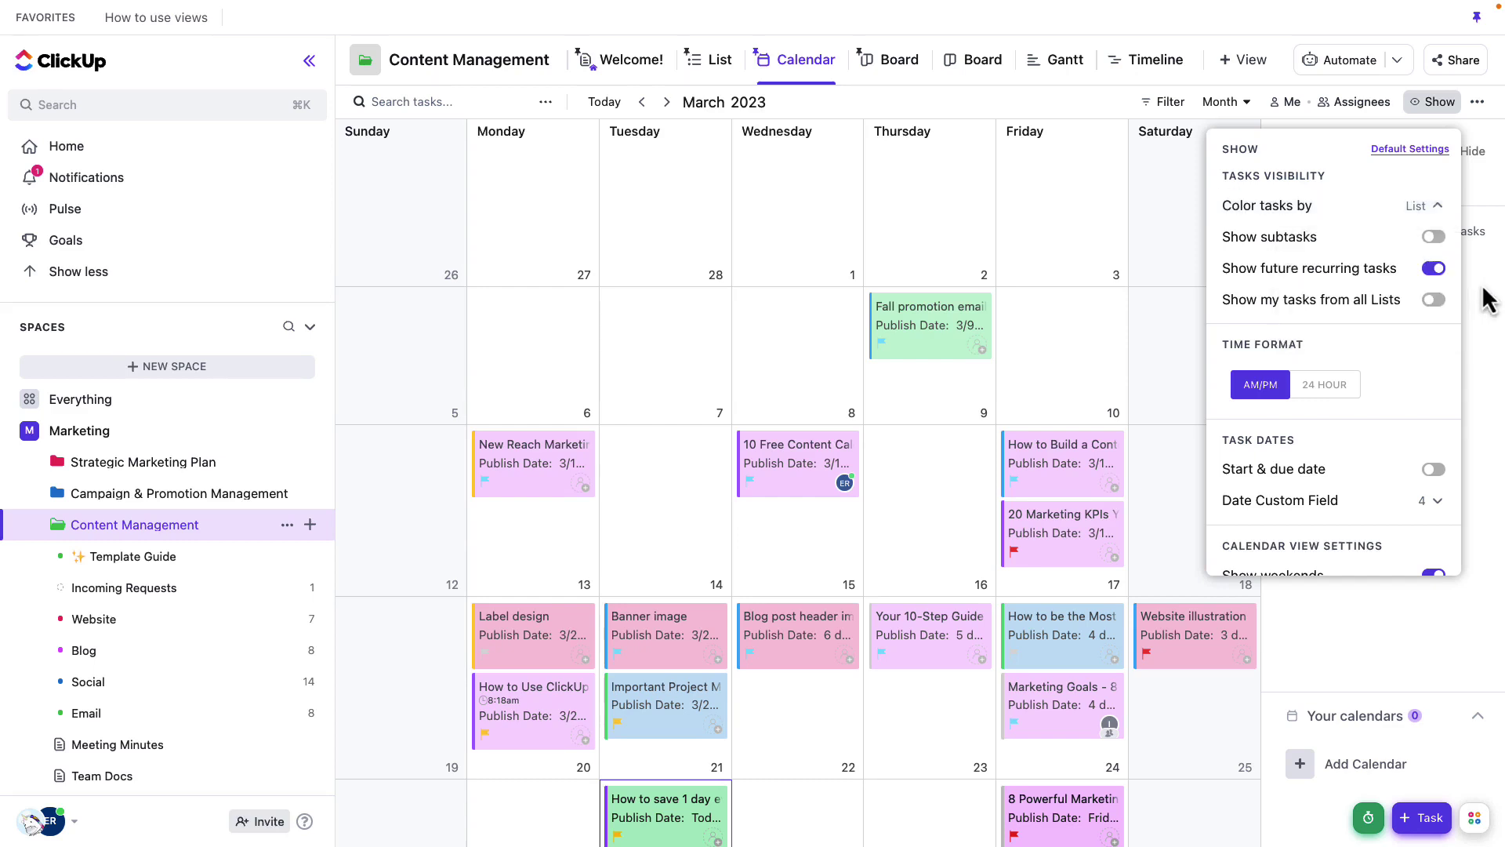
click(1101, 358)
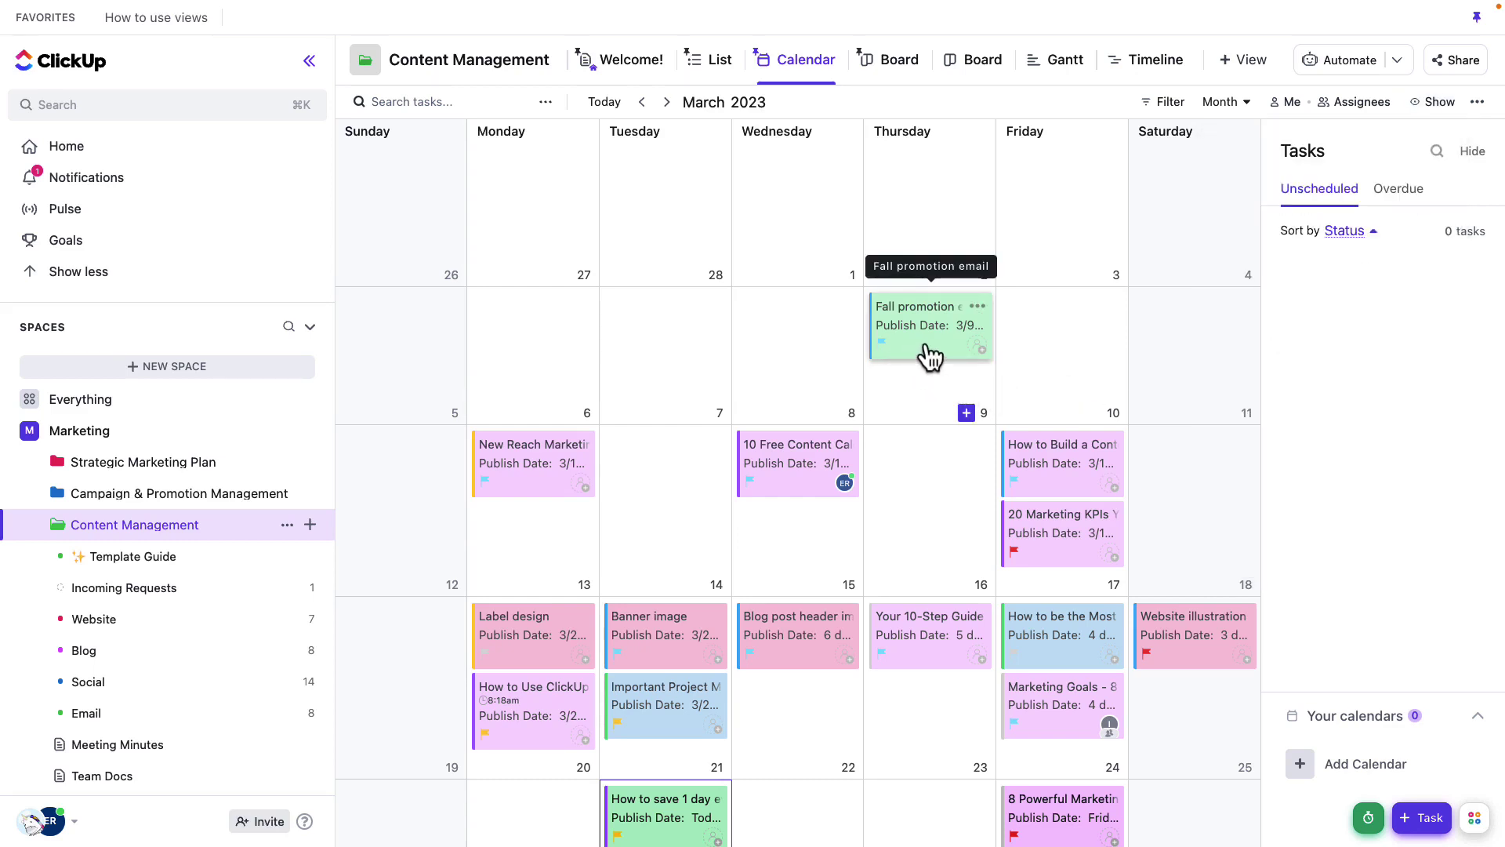